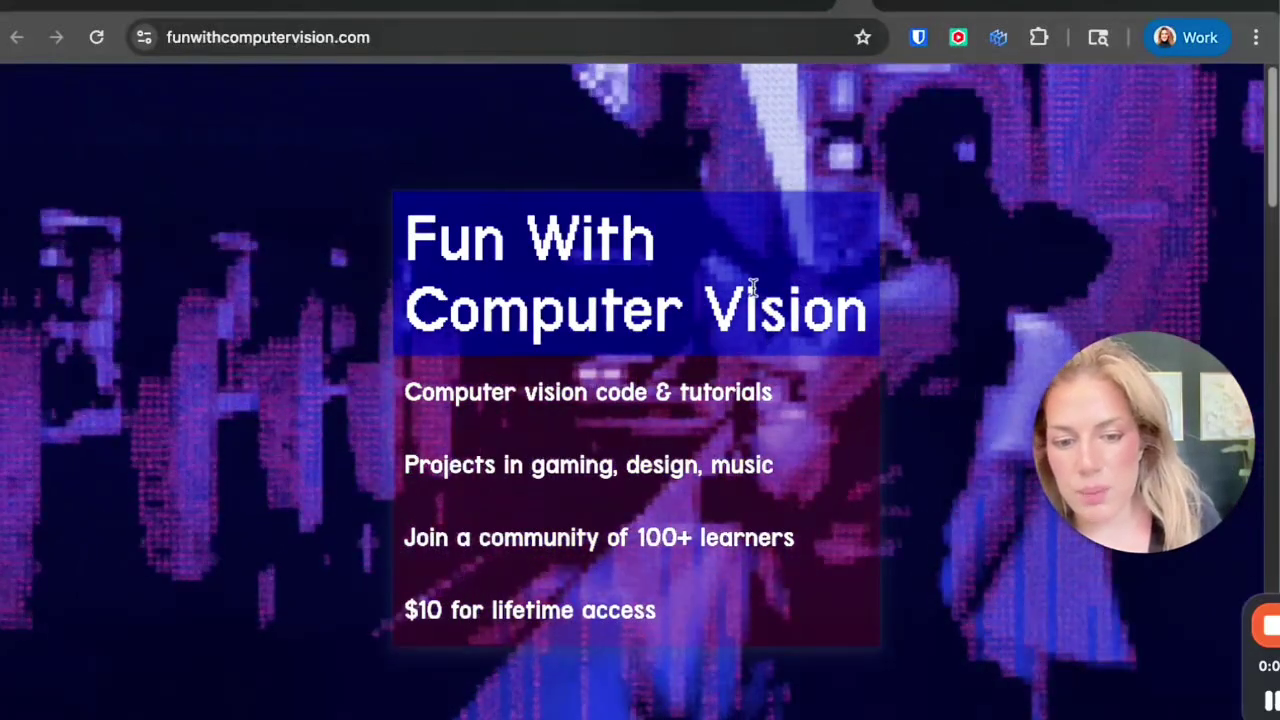
# Step: Look through the Fun With Computer Vision site's tutorials, live demo projects and lifetime access options
pyautogui.scroll(-10, 752, 287)
pyautogui.scroll(4, 752, 287)
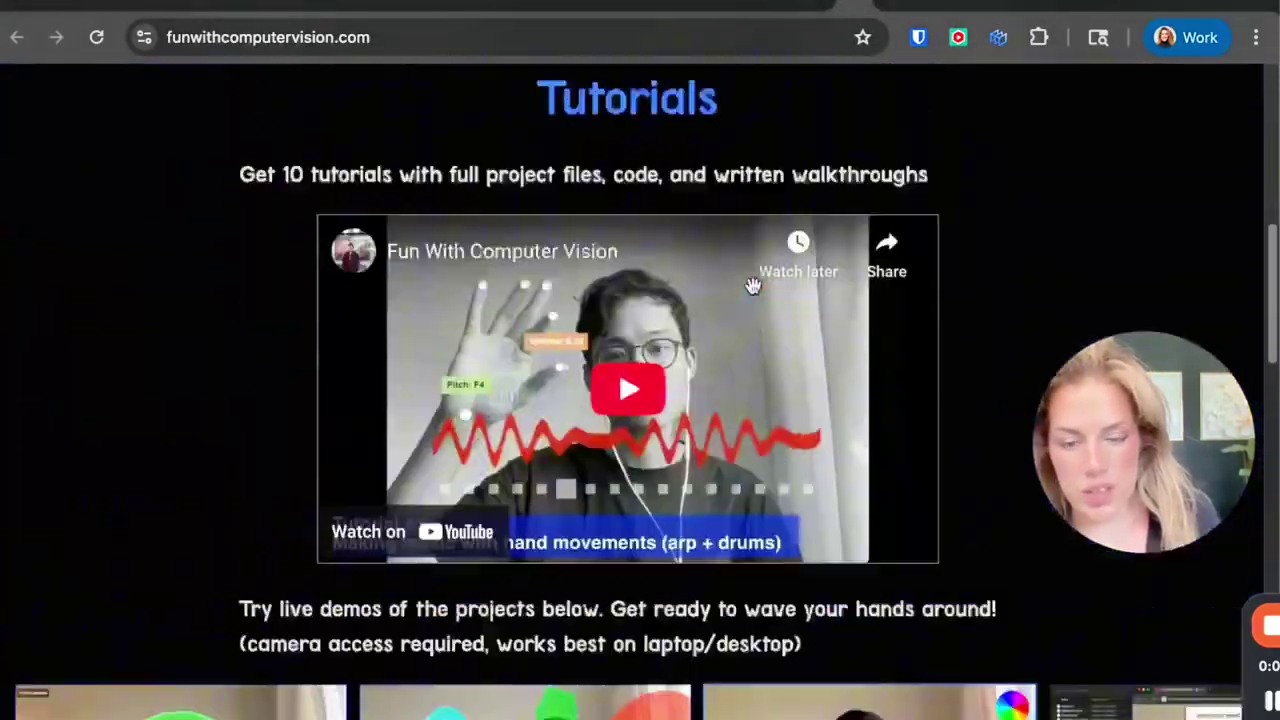
pyautogui.scroll(-5, 752, 287)
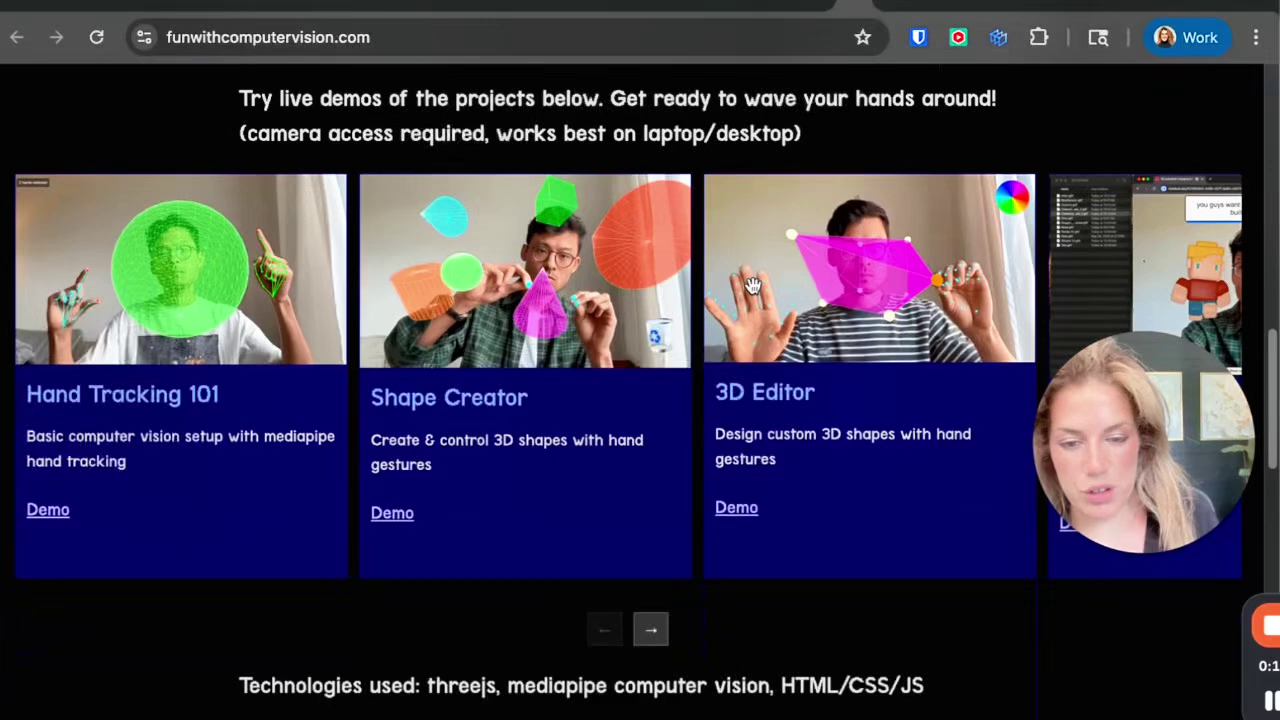
pyautogui.scroll(-7, 752, 287)
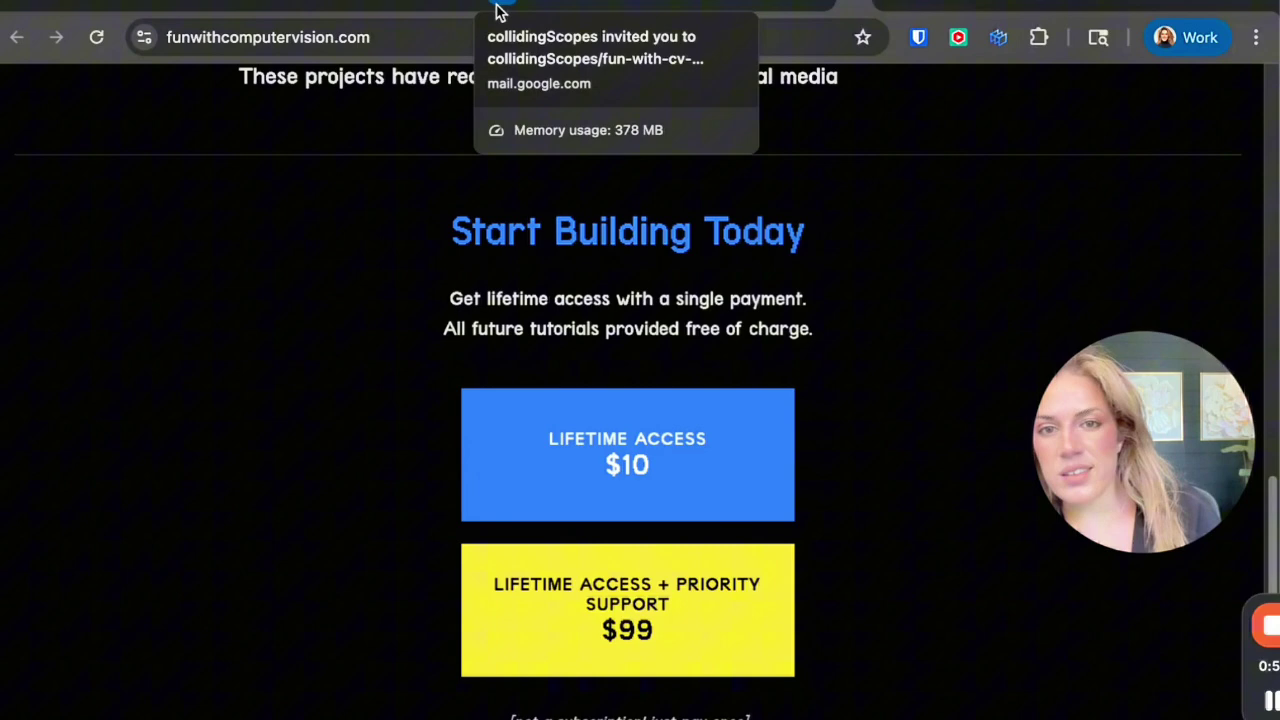
# Step: Open the fun-with-cv-tutorials repository on GitHub from the invitation e-mail in Gmail and find the README's cloning instructions
pyautogui.click(497, 12)
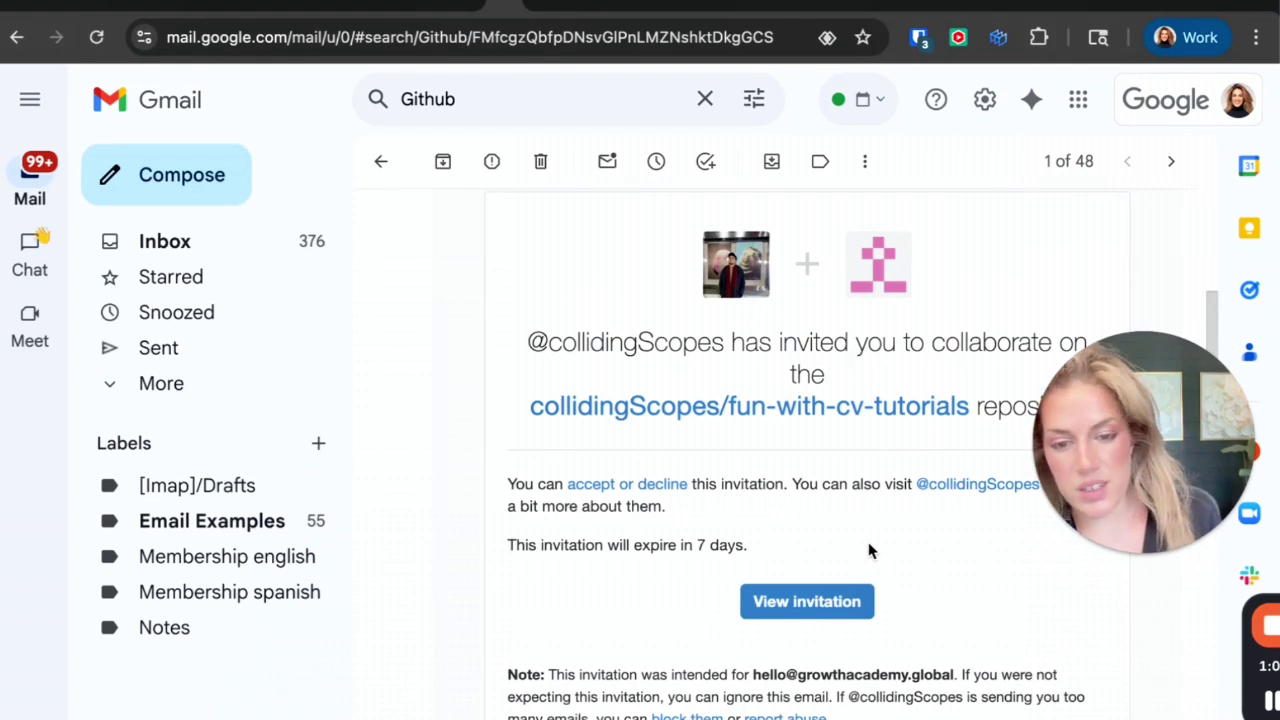
pyautogui.click(784, 602)
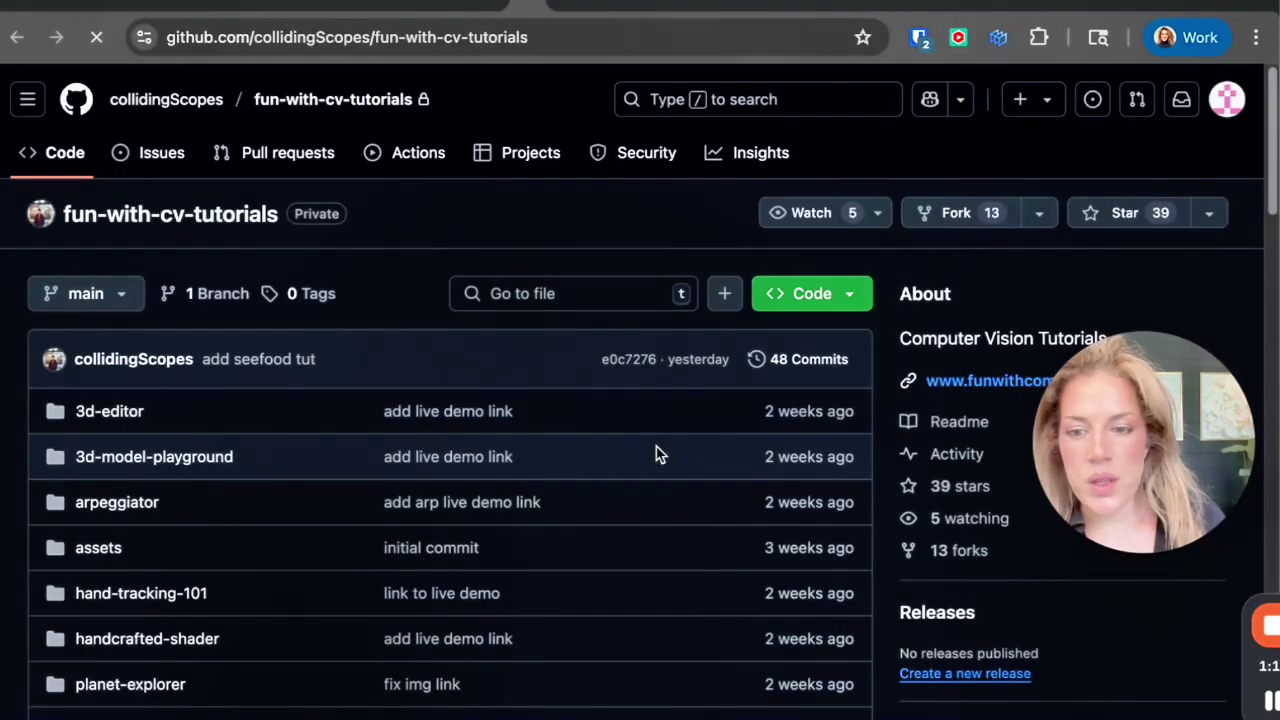
pyautogui.scroll(-1, 655, 453)
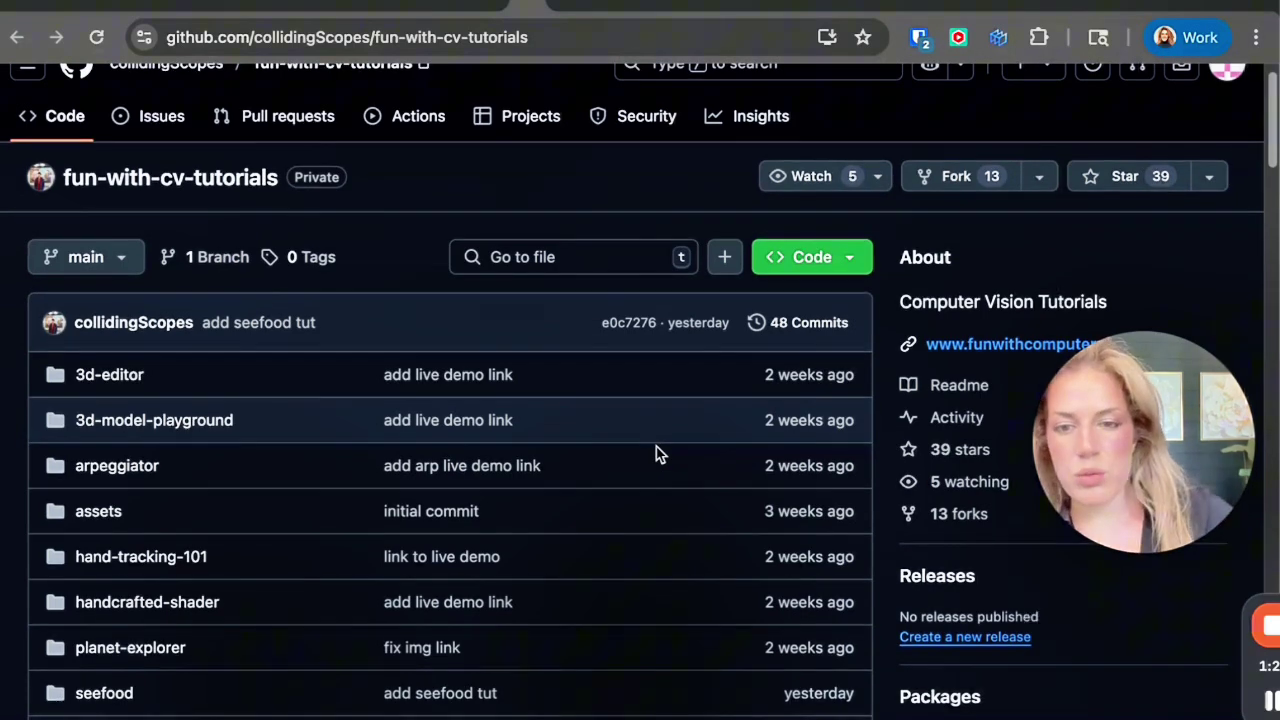
pyautogui.scroll(-10, 658, 453)
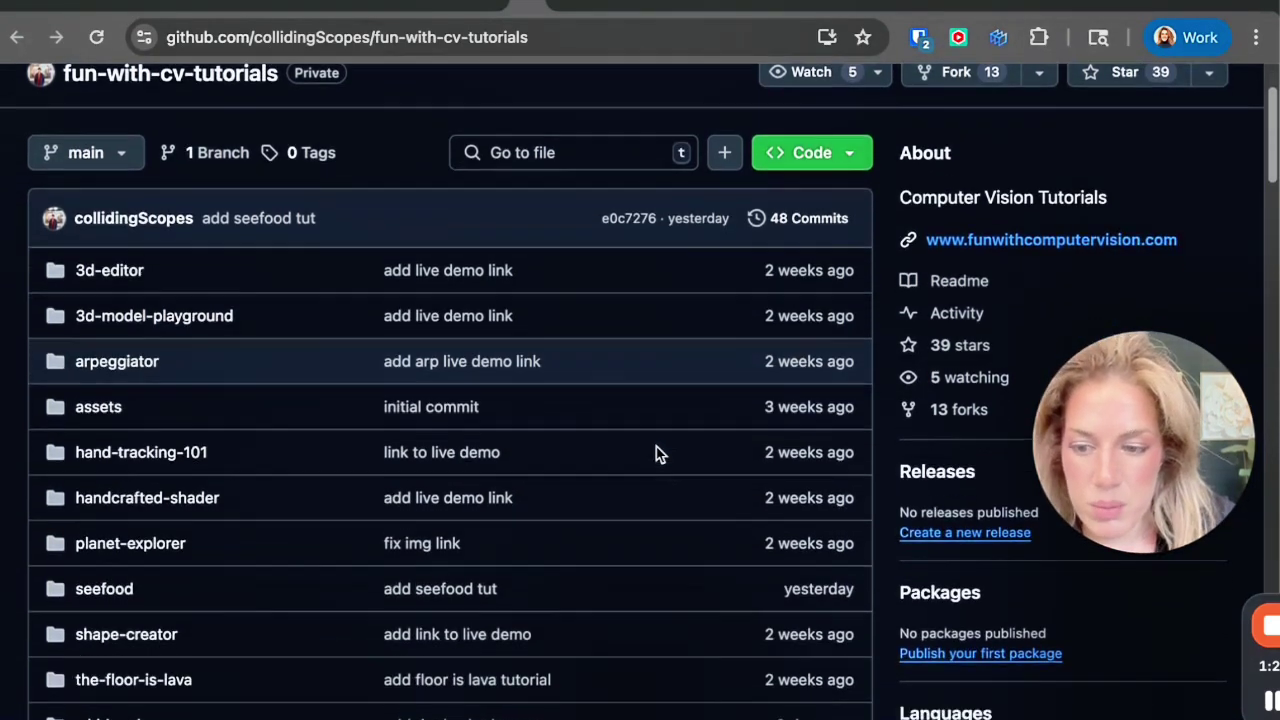
pyautogui.scroll(12, 658, 453)
pyautogui.scroll(-8, 658, 453)
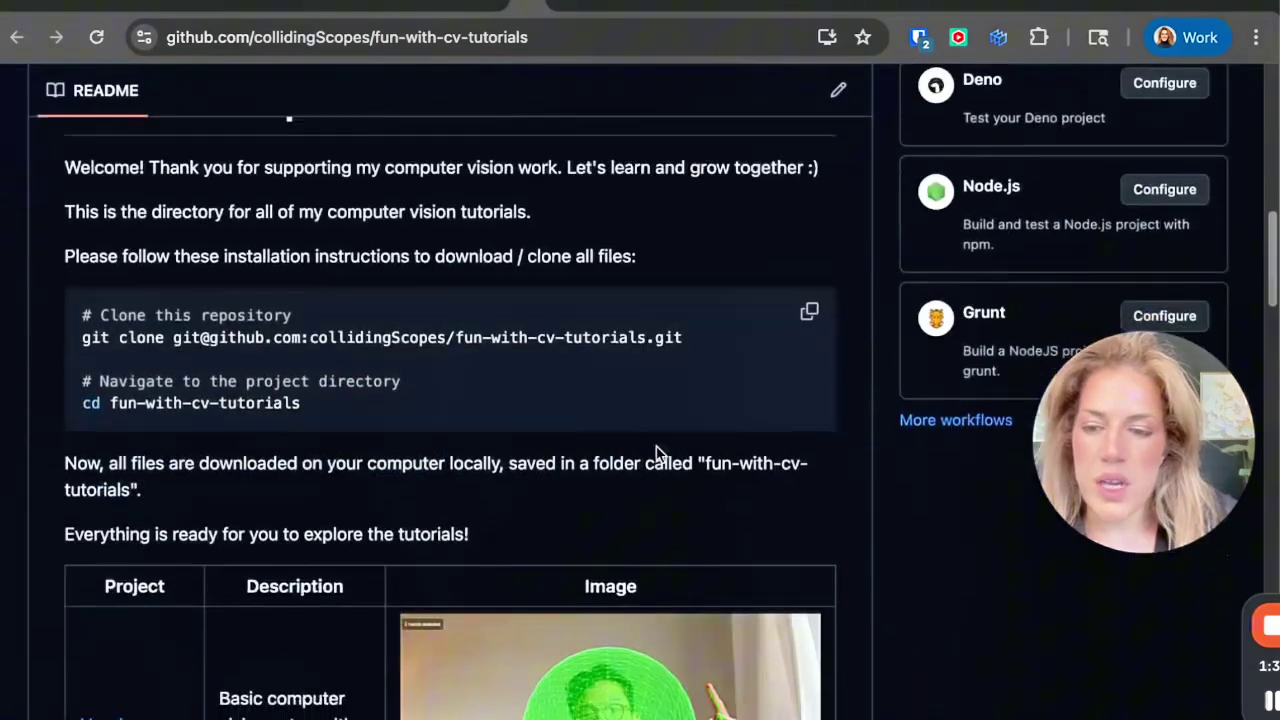
pyautogui.scroll(1, 658, 453)
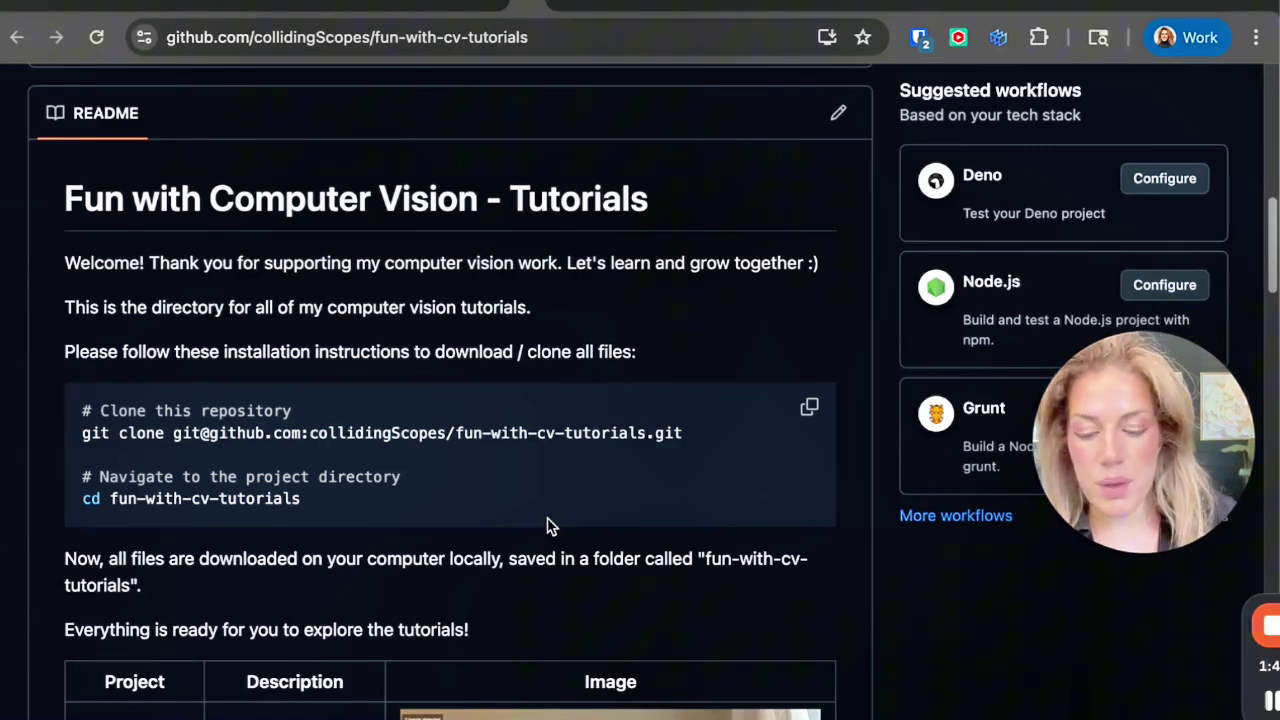
# Step: Open a Terminal window
pyautogui.press('super+space')
pyautogui.write('terminal')
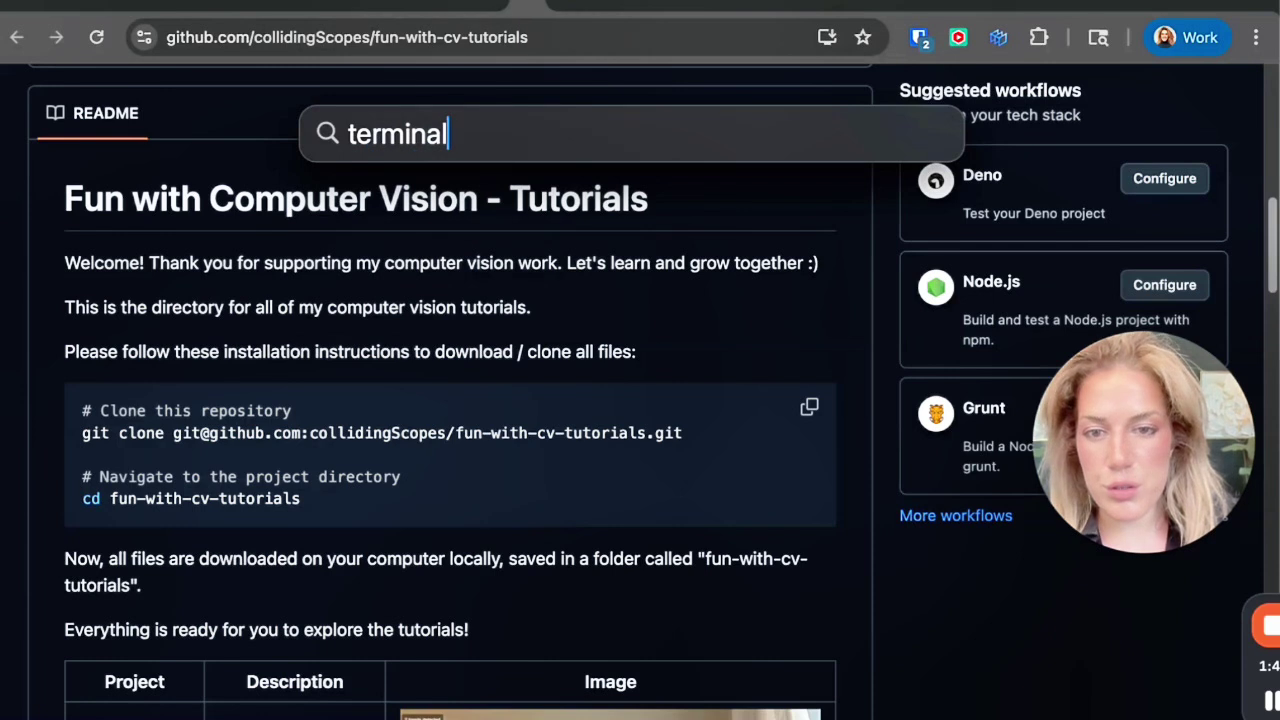
pyautogui.press('Return')
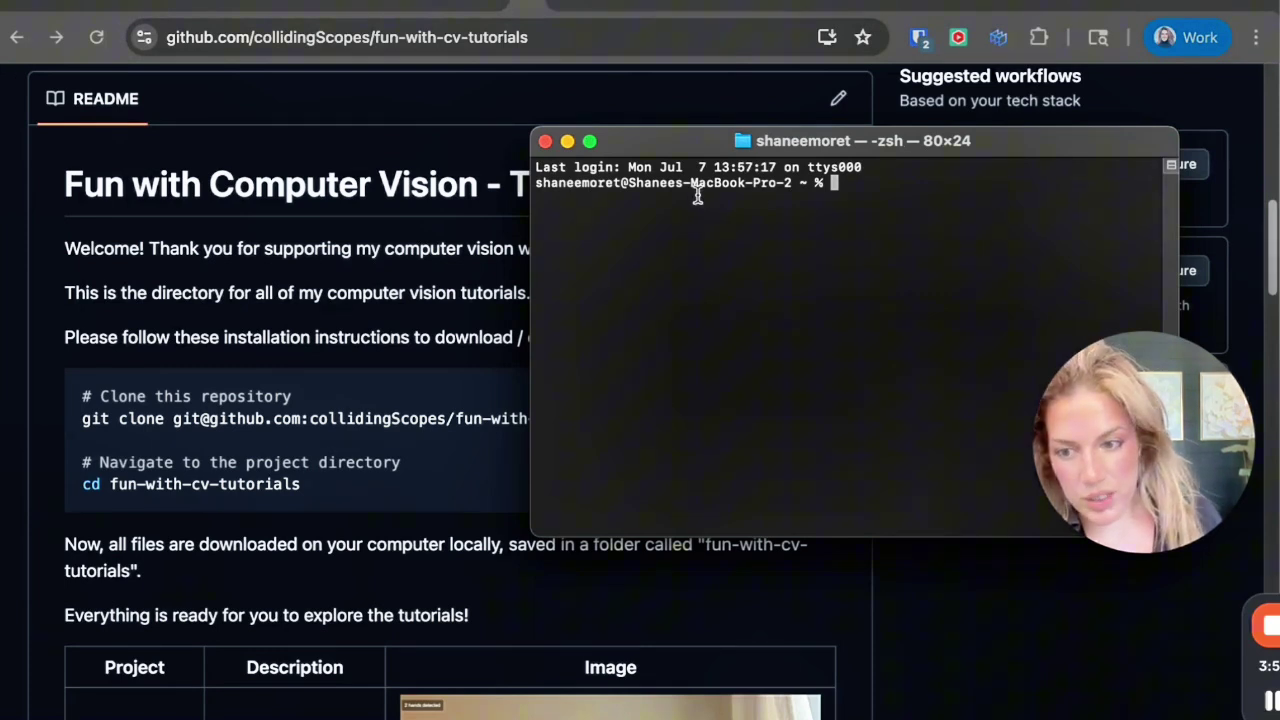
# Step: Copy the git clone command for collidingScopes/fun-with-cv-tutorials from the README and run it in Terminal
pyautogui.click(454, 392)
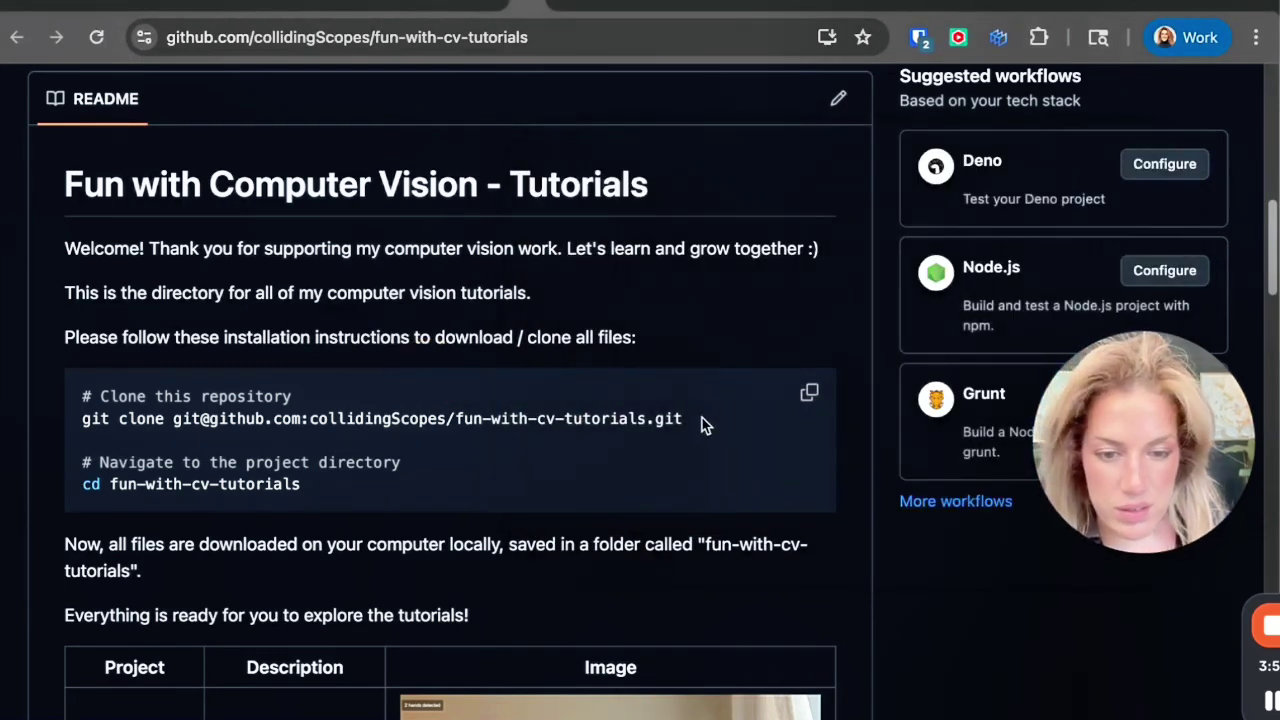
pyautogui.moveTo(700, 425)
pyautogui.mouseDown()
pyautogui.moveTo(391, 417)
pyautogui.moveTo(29, 434)
pyautogui.moveTo(63, 423)
pyautogui.mouseUp()
pyautogui.press('super+c')
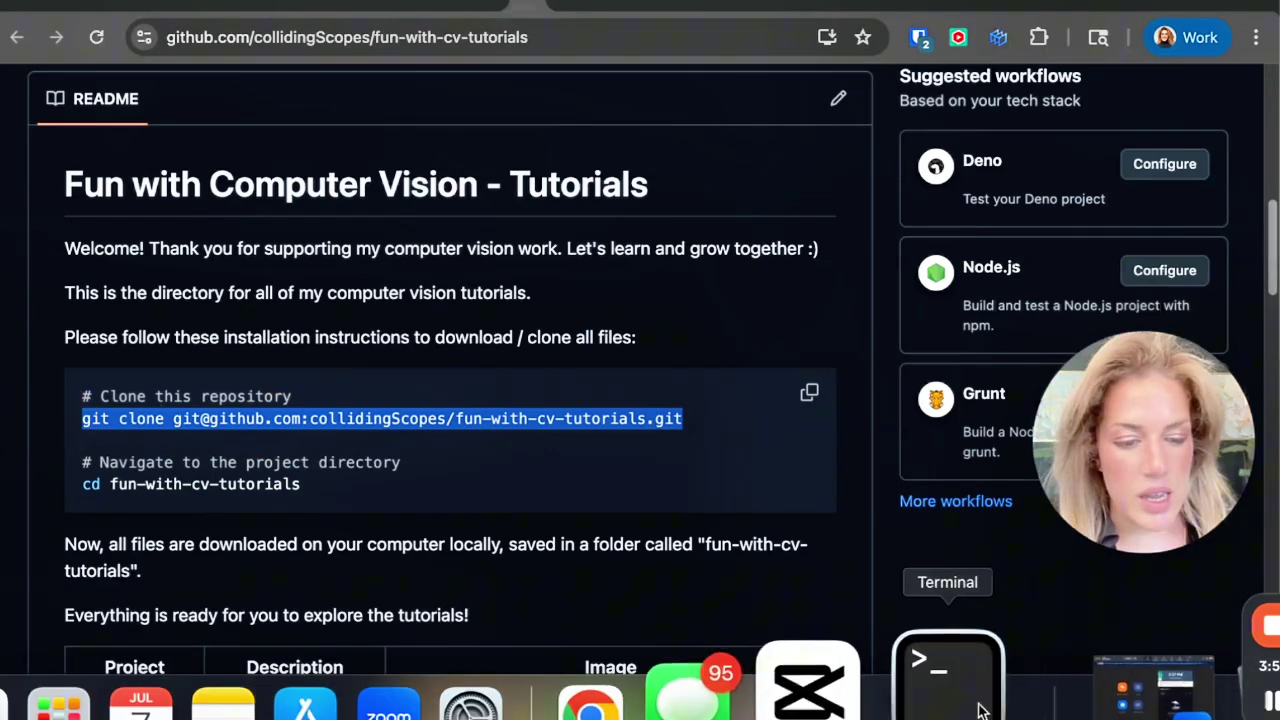
pyautogui.click(978, 706)
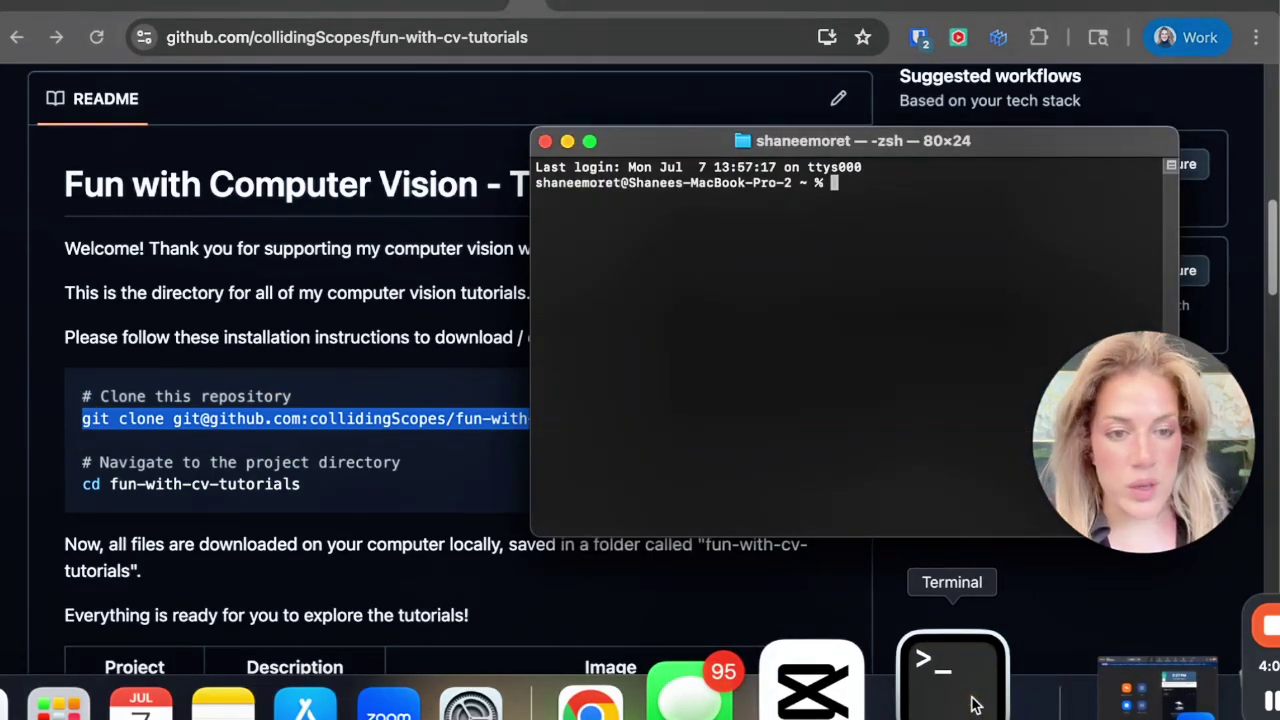
pyautogui.press('super+v')
pyautogui.press('Return')
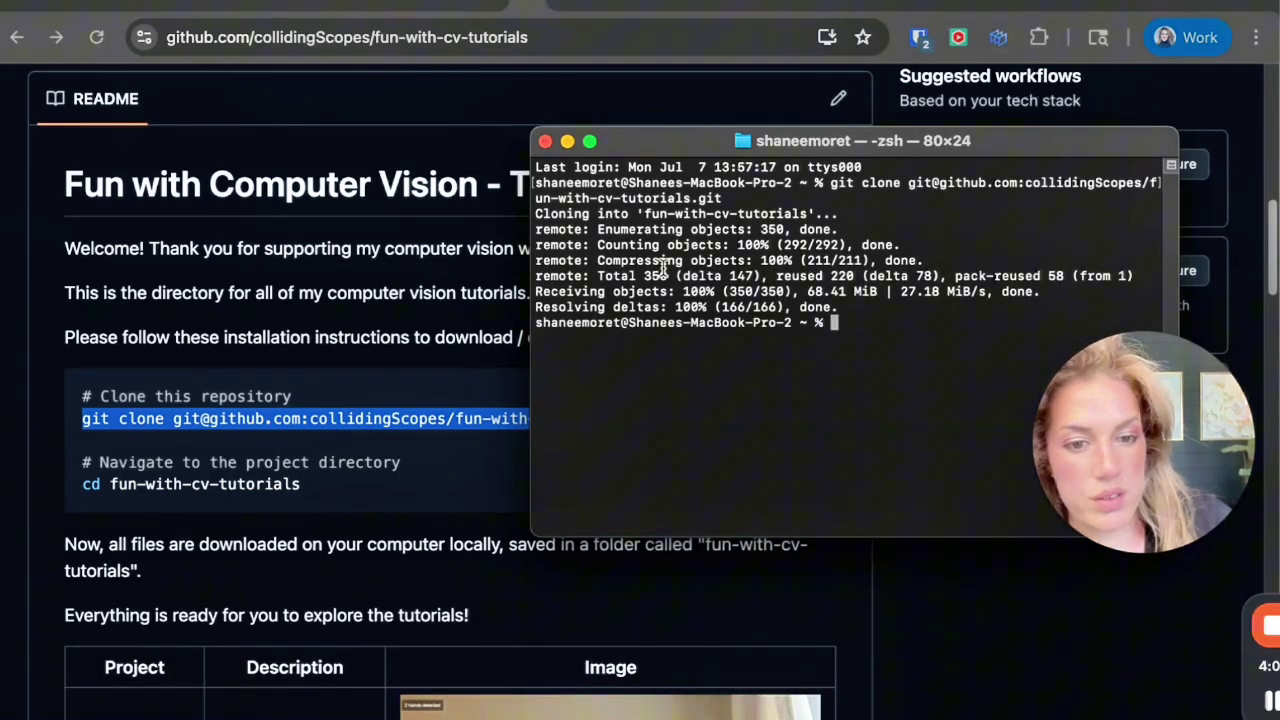
# Step: Copy "cd fun-with-cv-tutorials" from the README, run it in Terminal, and list the folder's contents with ls
pyautogui.click(425, 475)
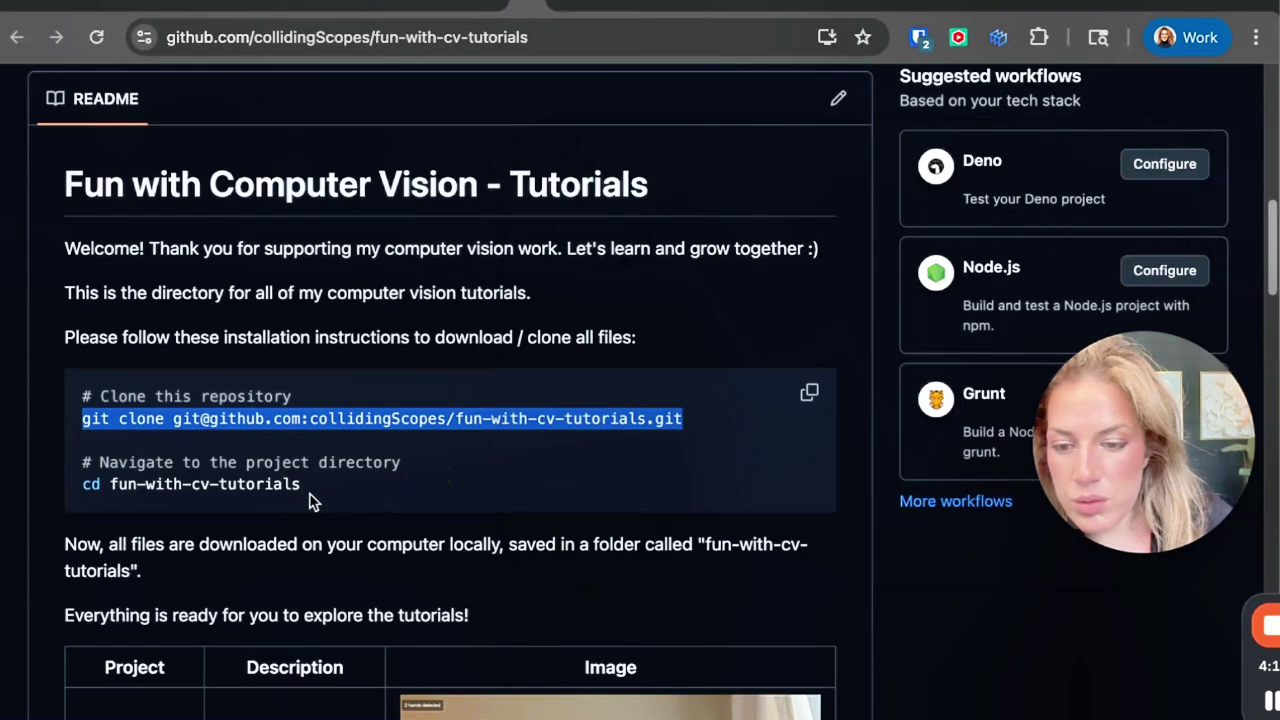
pyautogui.moveTo(305, 490); pyautogui.dragTo(72, 484)
pyautogui.press('super+c')
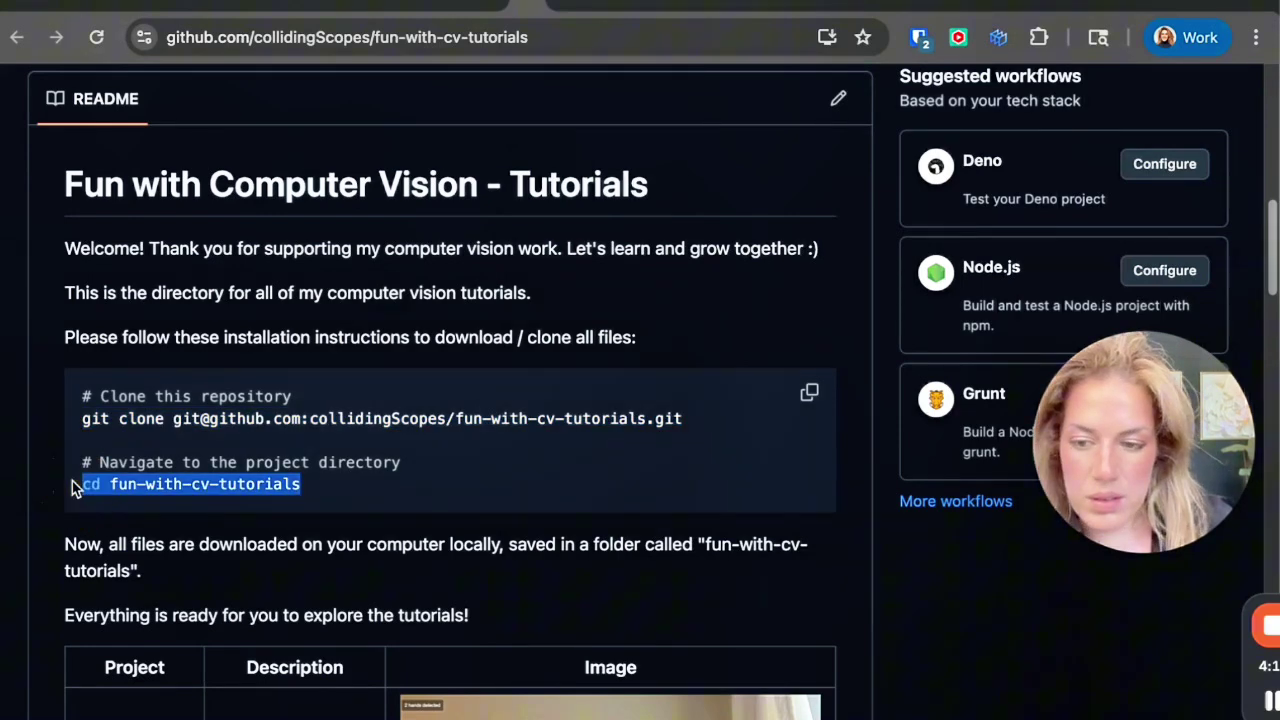
pyautogui.click(929, 672)
pyautogui.press('super+v')
pyautogui.press('Return')
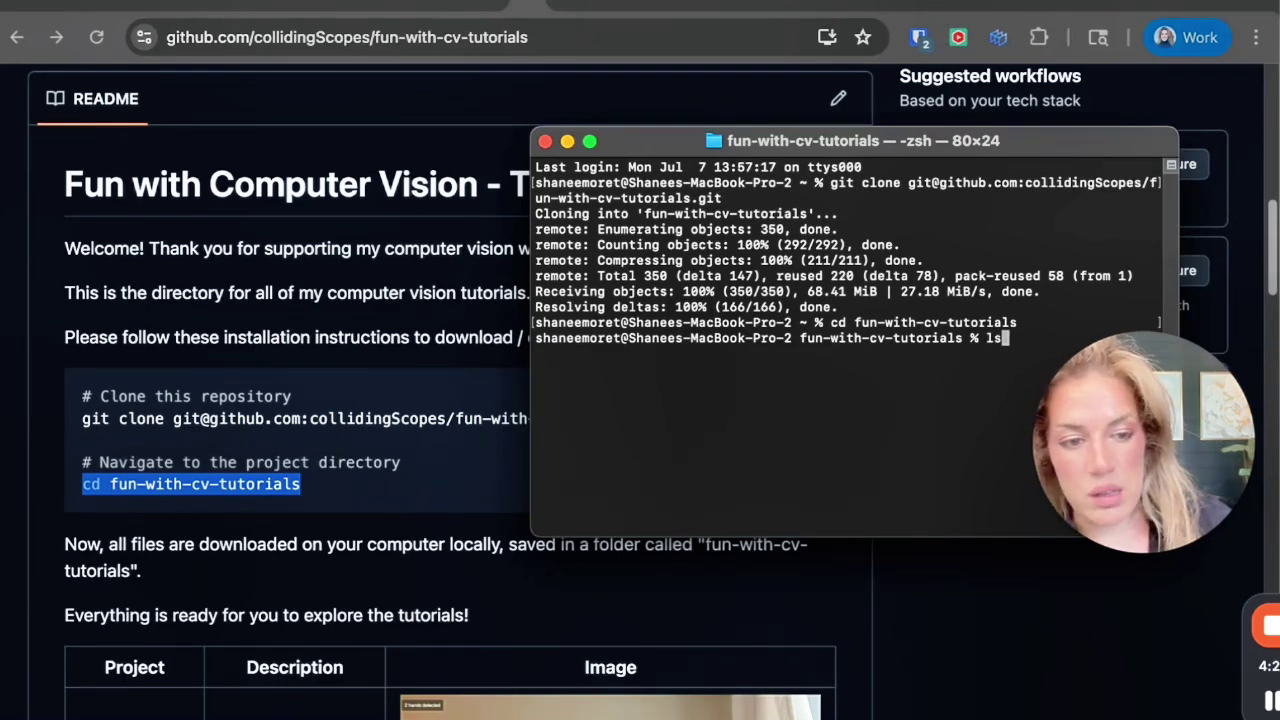
pyautogui.write('ls')
pyautogui.press('Return')
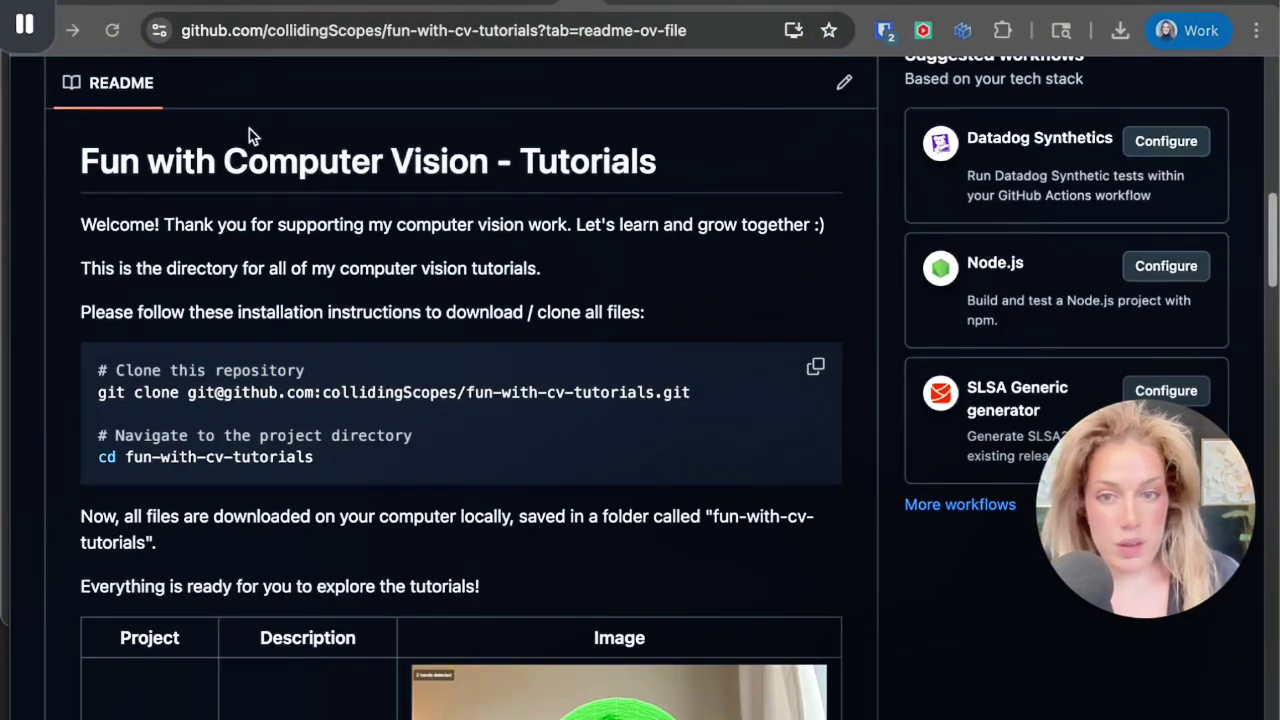
# Step: Examine the README's project table, from Hand Tracking 101 through SeeFood, reading the descriptions and preview images
pyautogui.scroll(-5, 256, 214)
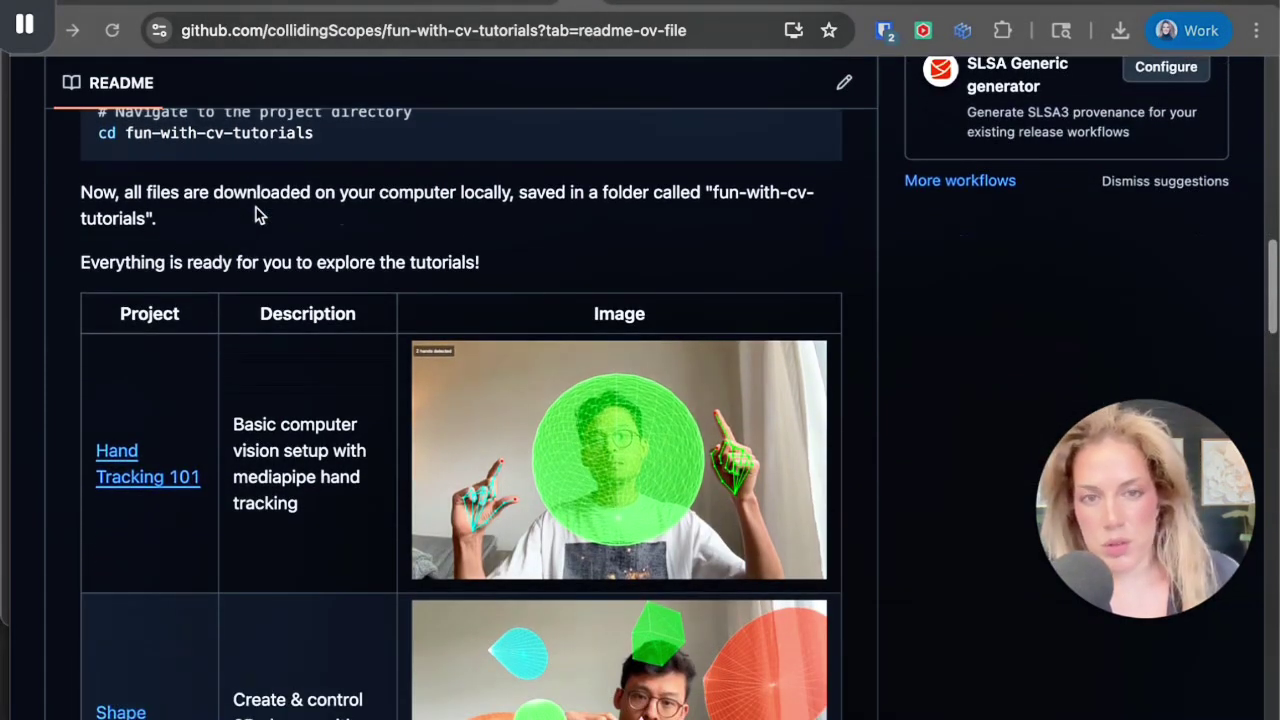
pyautogui.scroll(-2, 128, 412)
pyautogui.scroll(-4, 128, 412)
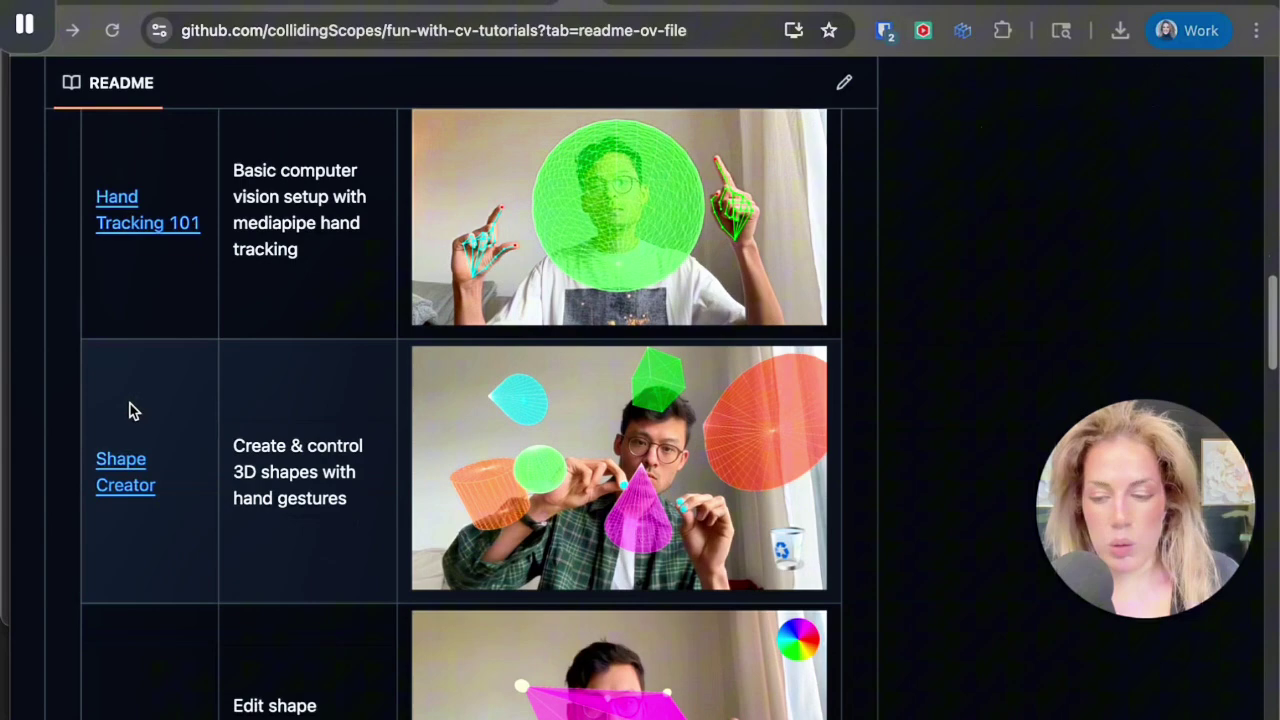
pyautogui.scroll(-8, 140, 478)
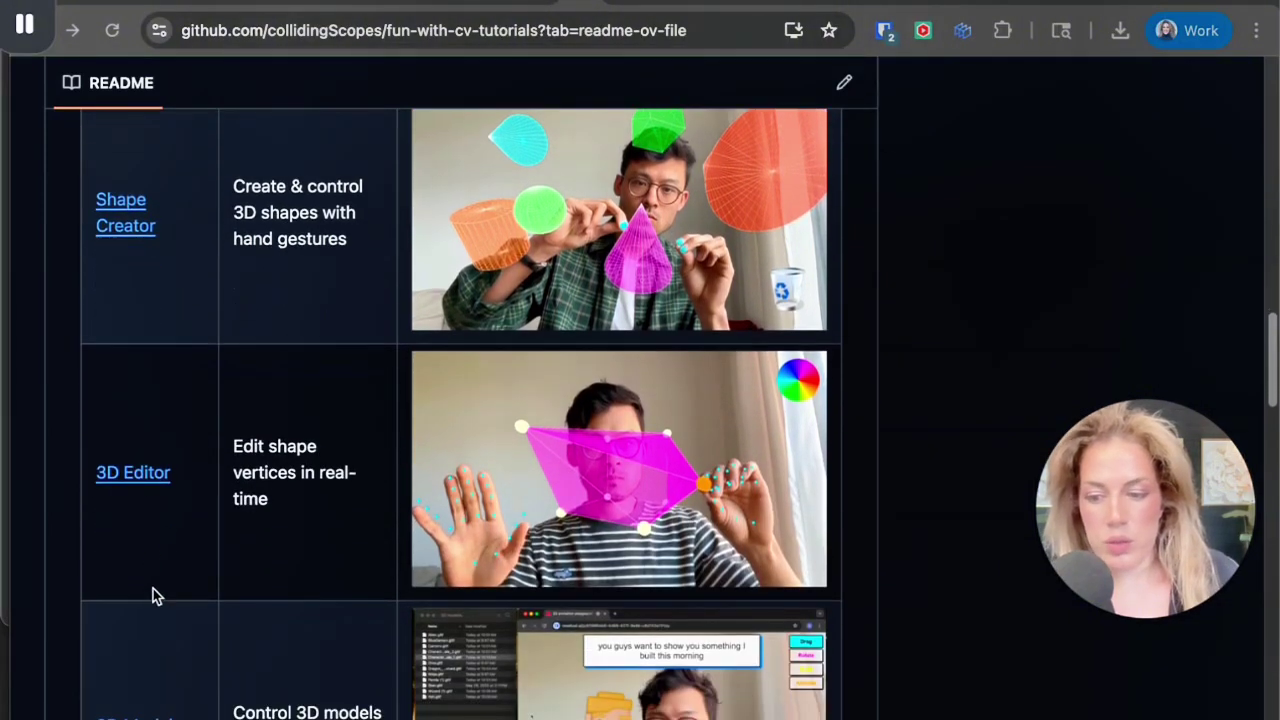
pyautogui.scroll(-7, 131, 550)
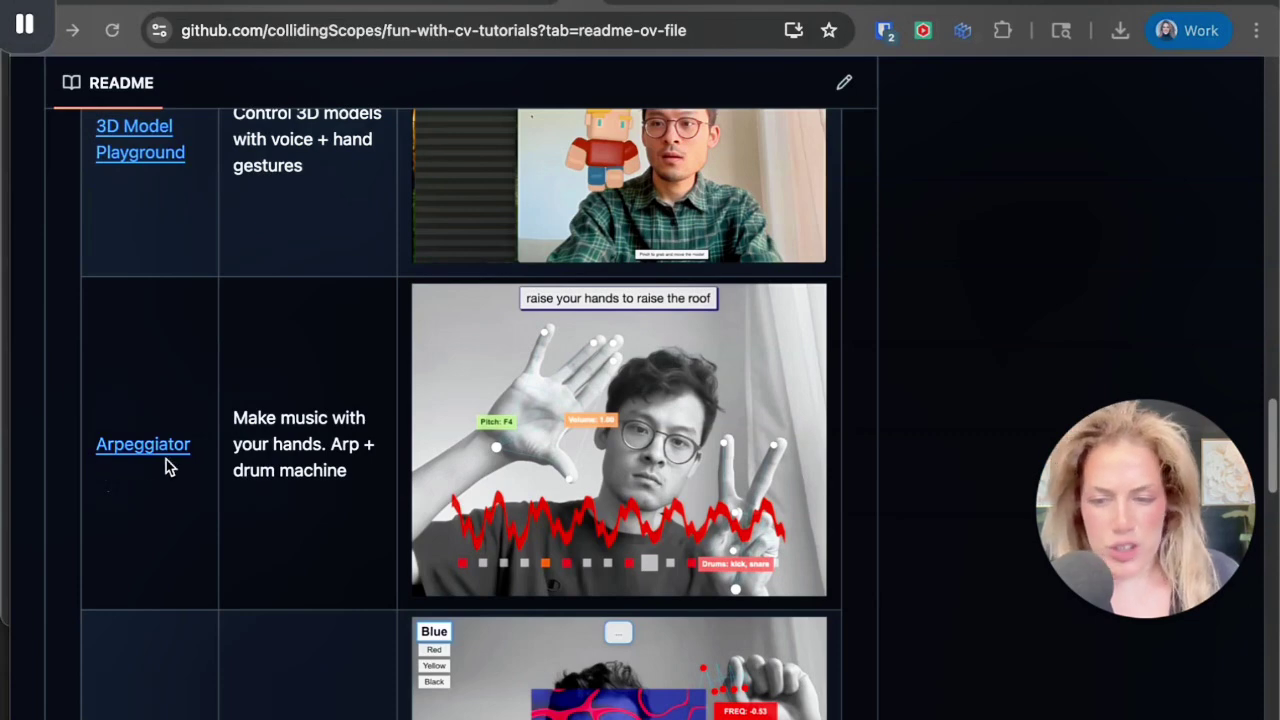
pyautogui.scroll(-4, 166, 463)
pyautogui.scroll(-6, 166, 466)
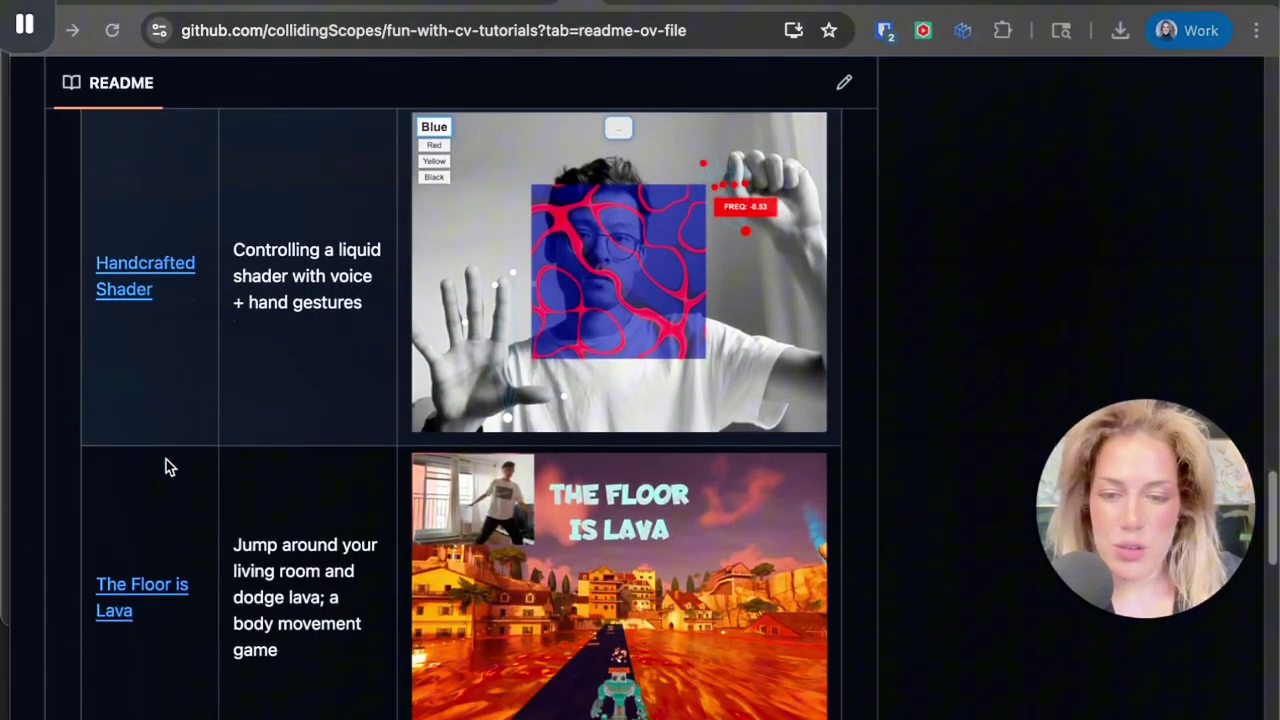
pyautogui.scroll(-6, 166, 466)
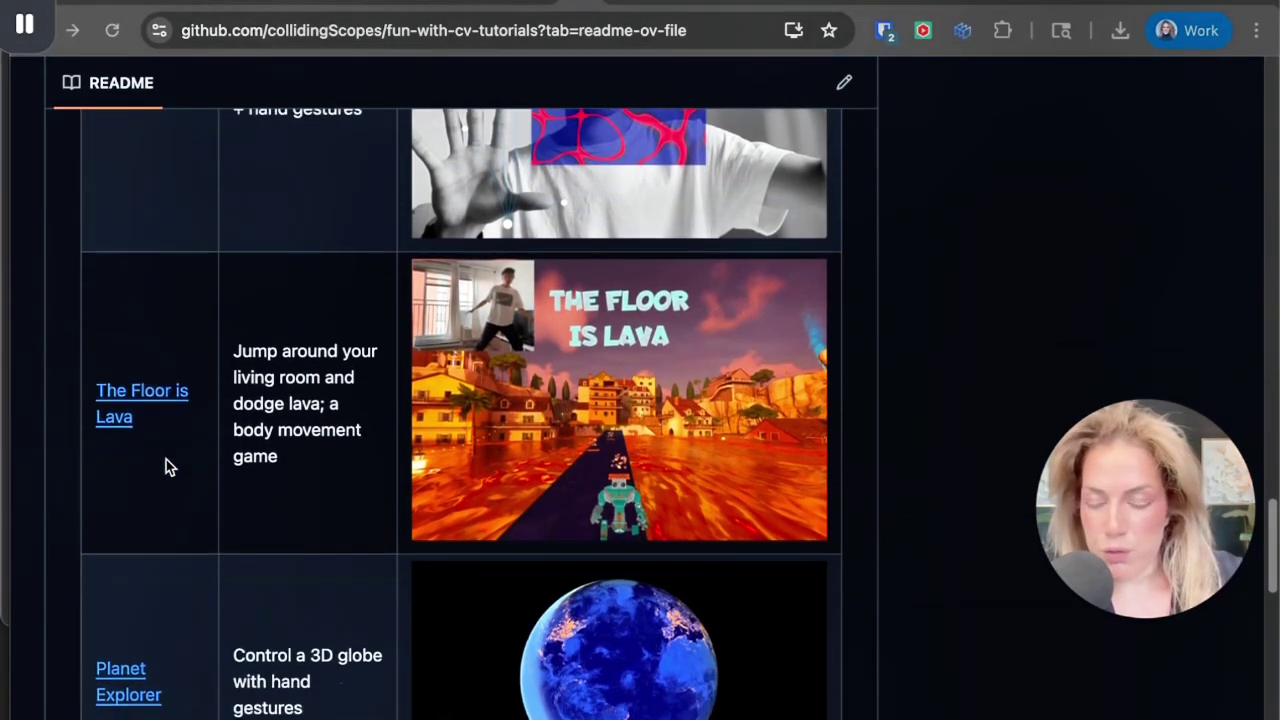
pyautogui.scroll(-4, 166, 459)
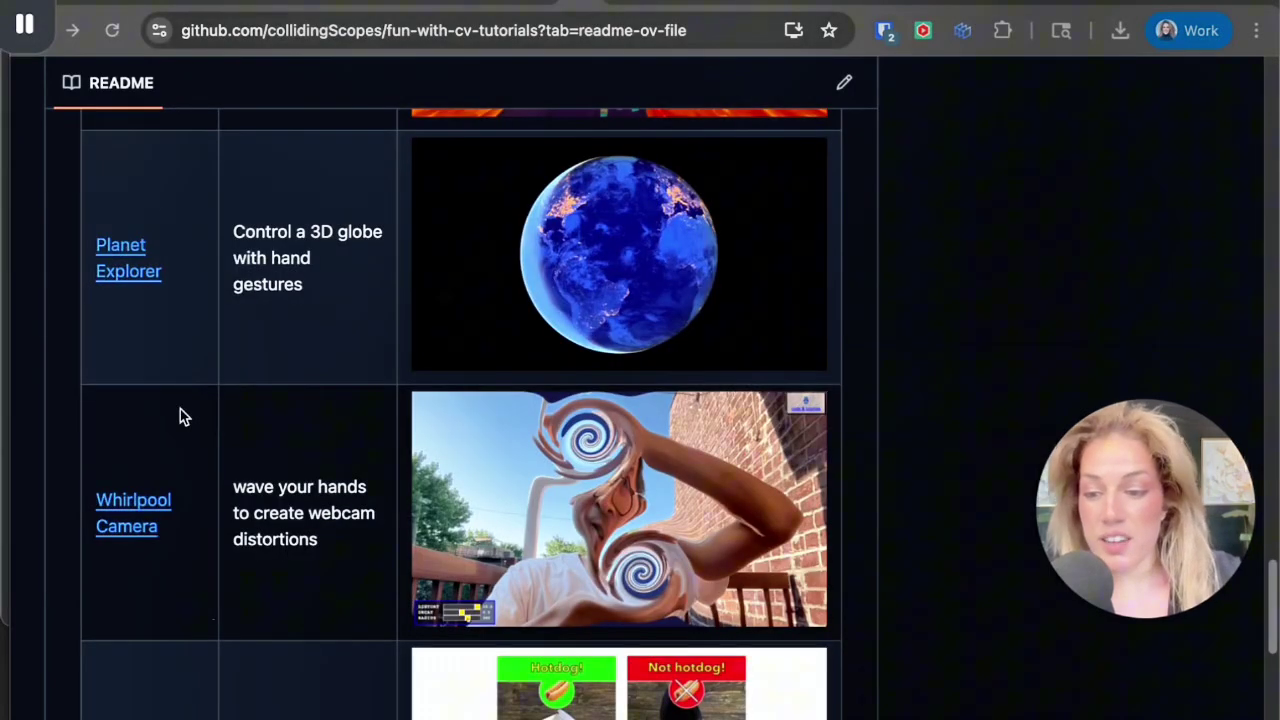
pyautogui.scroll(-4, 180, 409)
pyautogui.scroll(20, 283, 445)
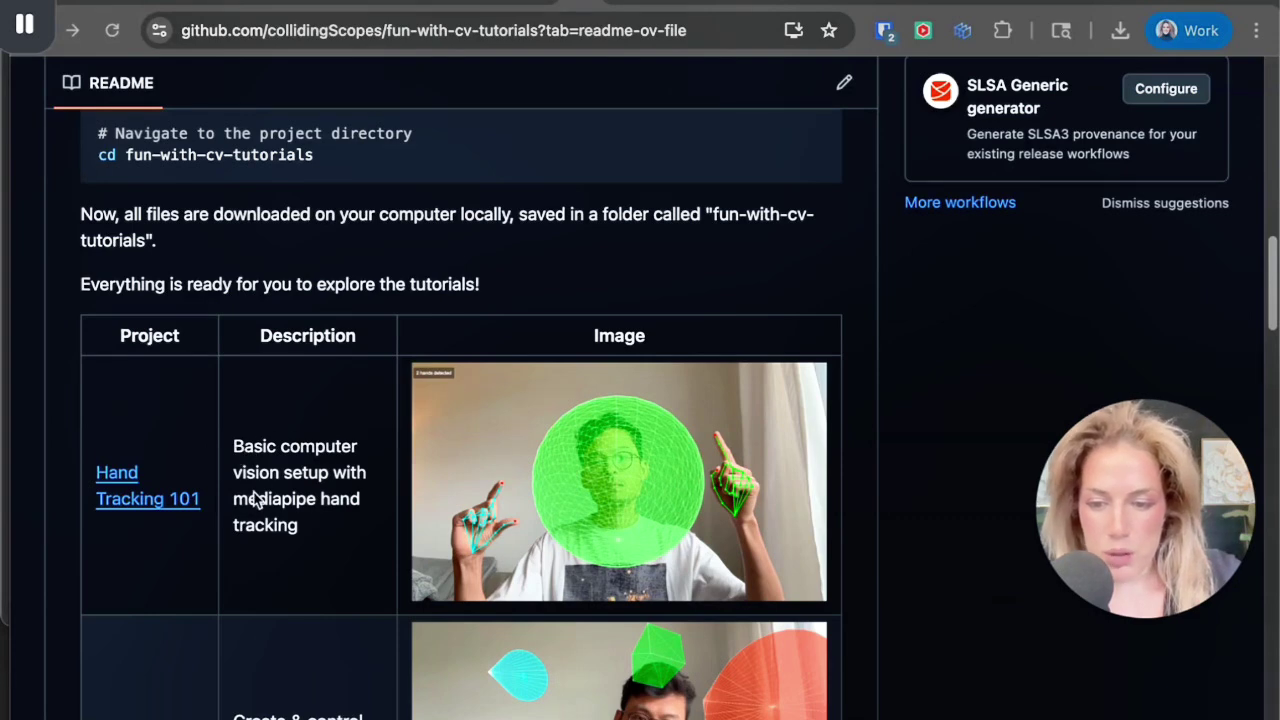
pyautogui.scroll(-10, 278, 530)
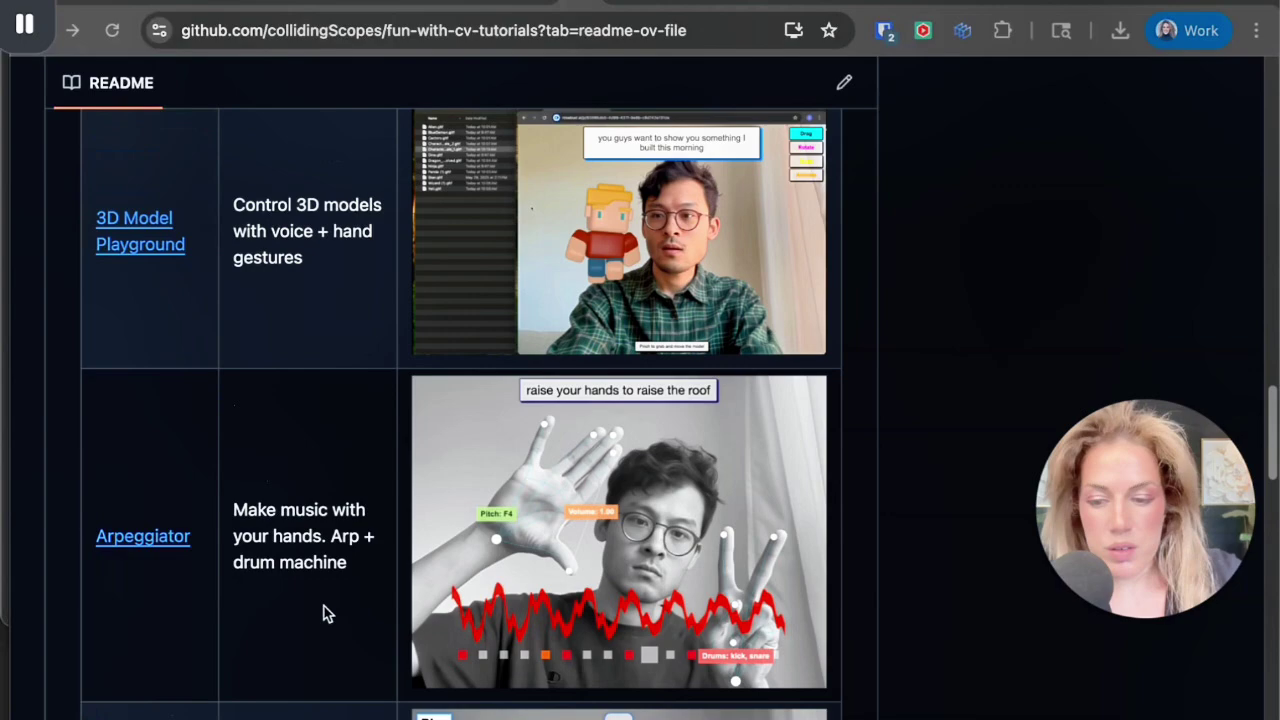
pyautogui.scroll(-7, 324, 612)
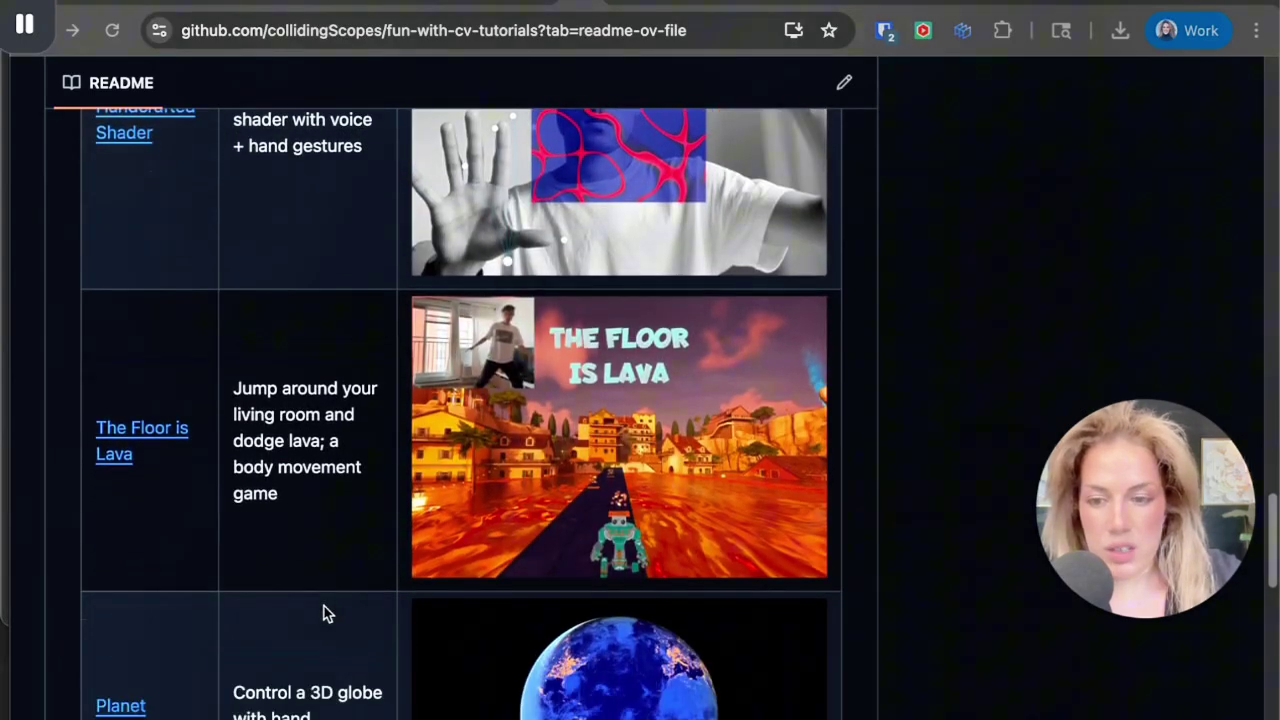
pyautogui.scroll(-6, 285, 505)
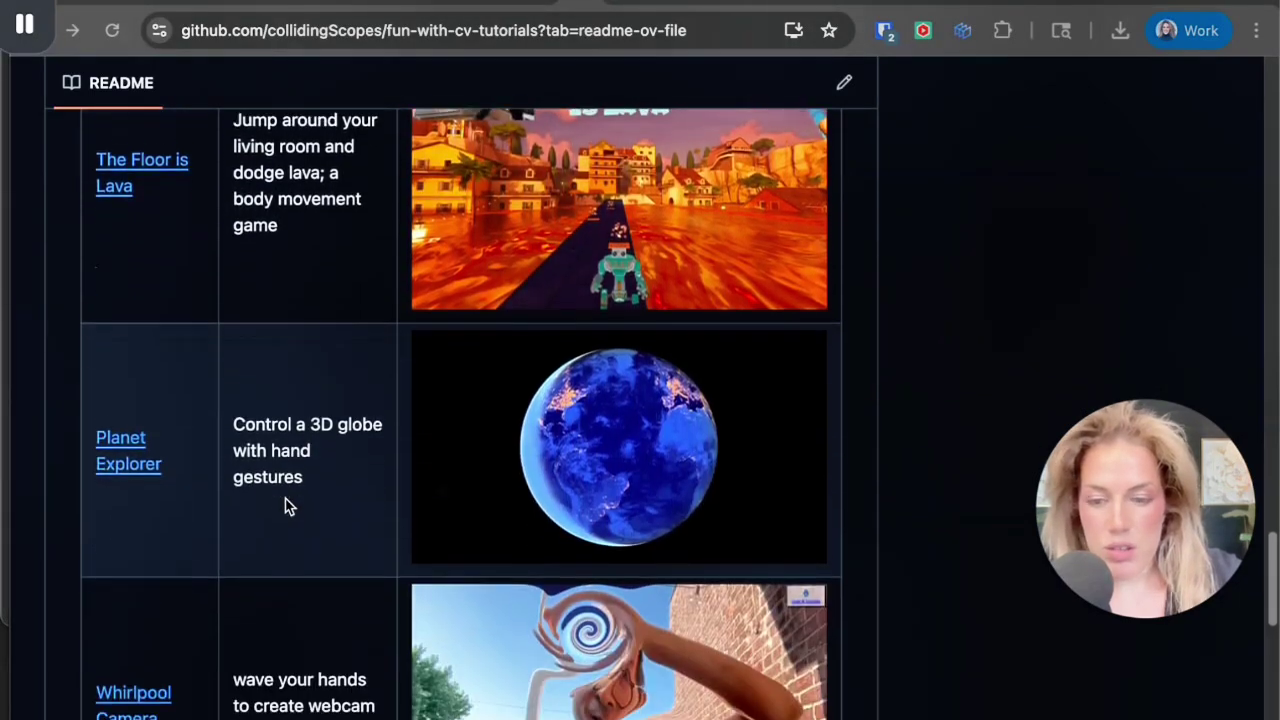
pyautogui.scroll(-3, 290, 508)
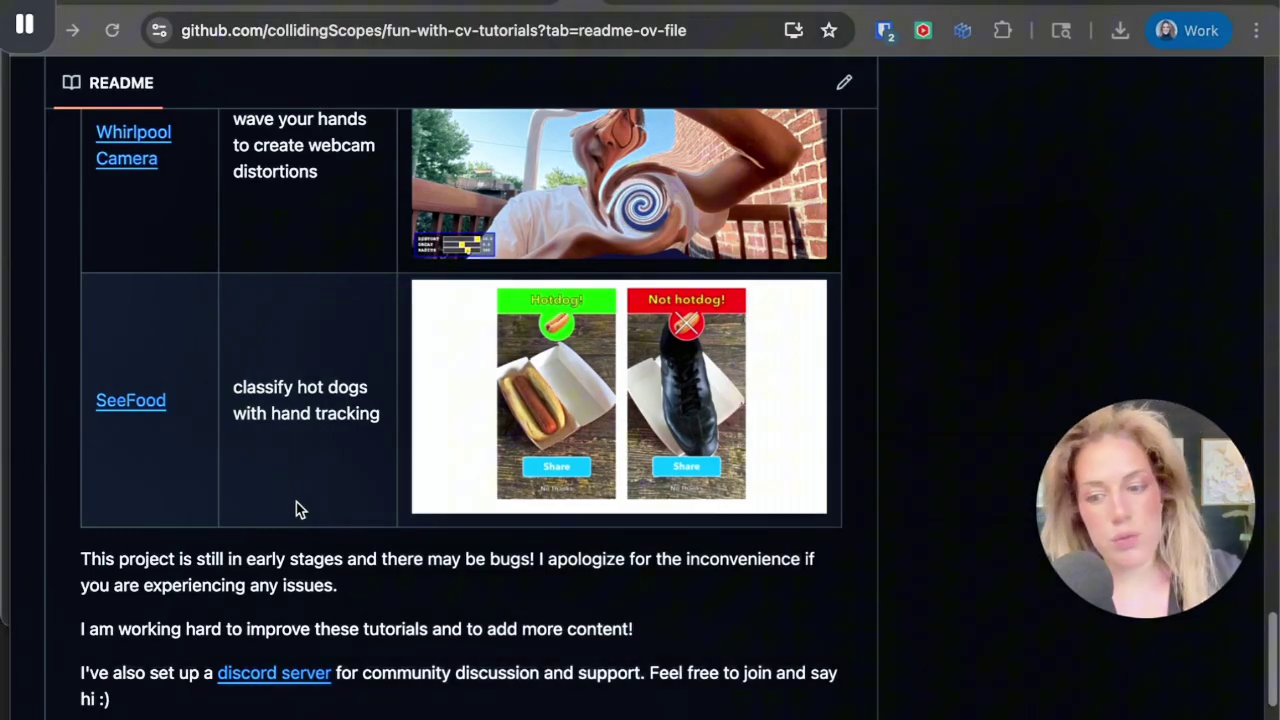
# Step: Open the Hand Tracking 101 project from the README table and bring its readme with the demo links into view
pyautogui.scroll(20, 297, 510)
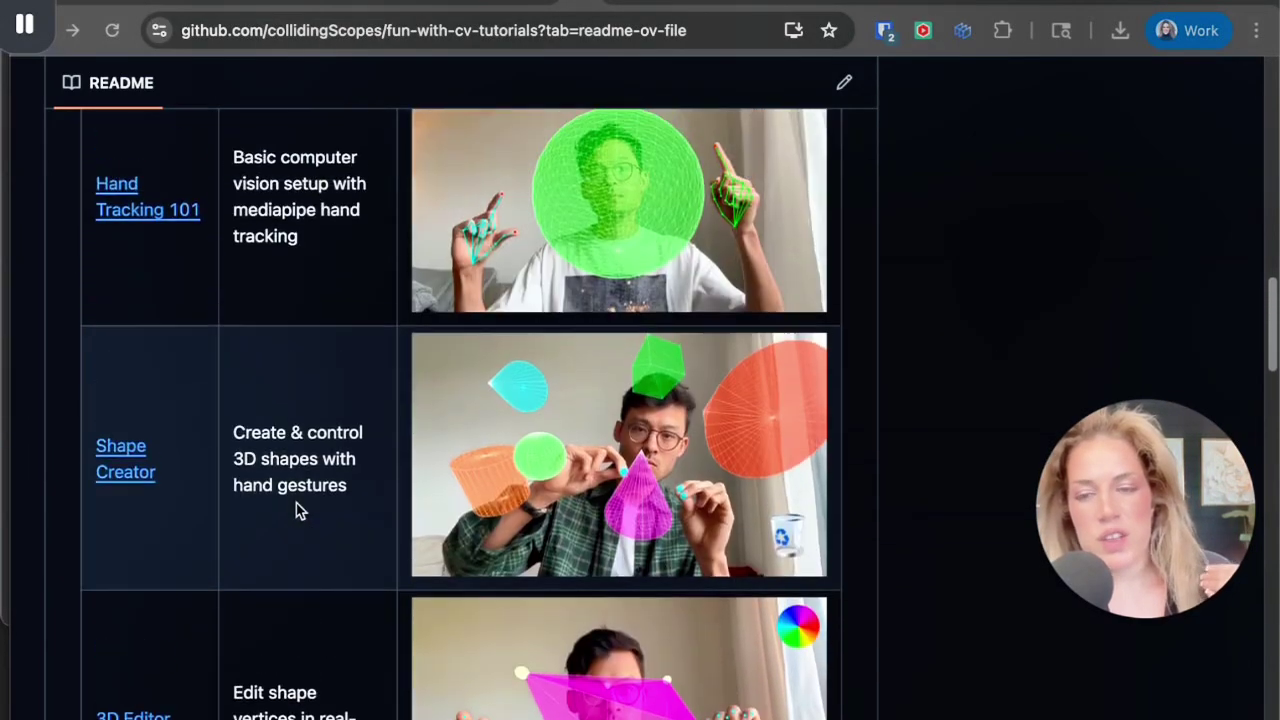
pyautogui.scroll(1, 299, 512)
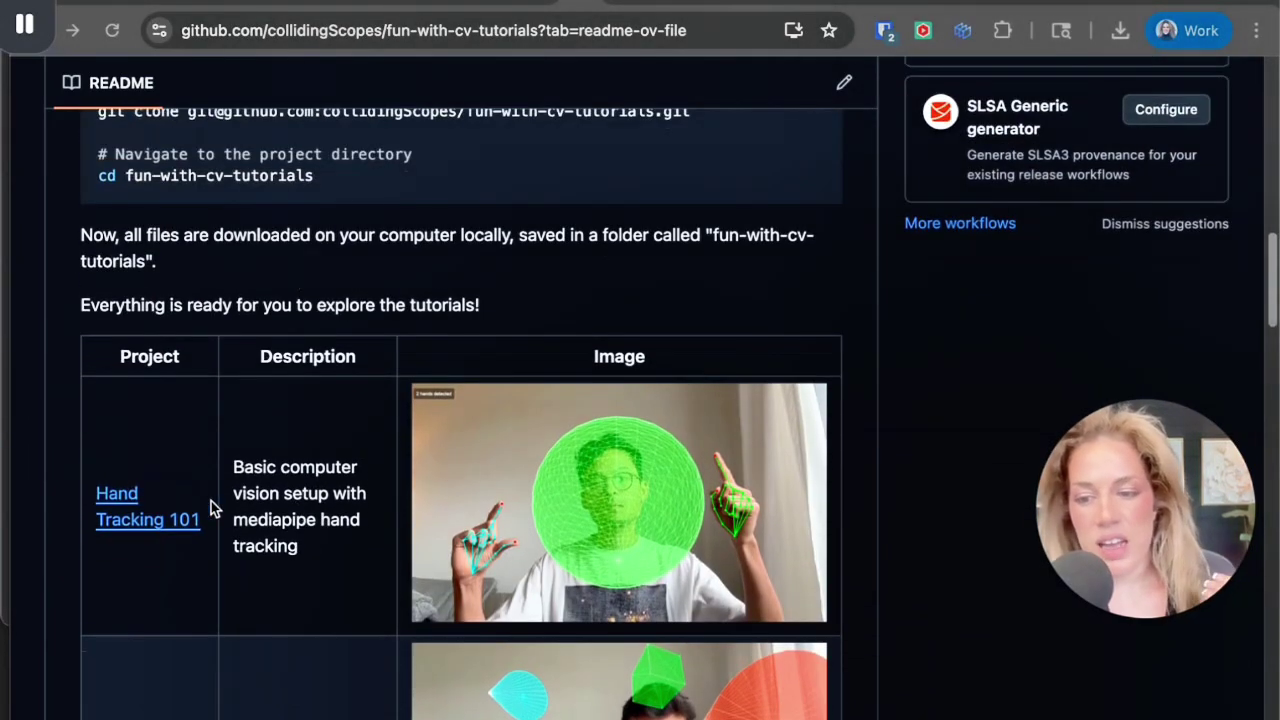
pyautogui.click(148, 520)
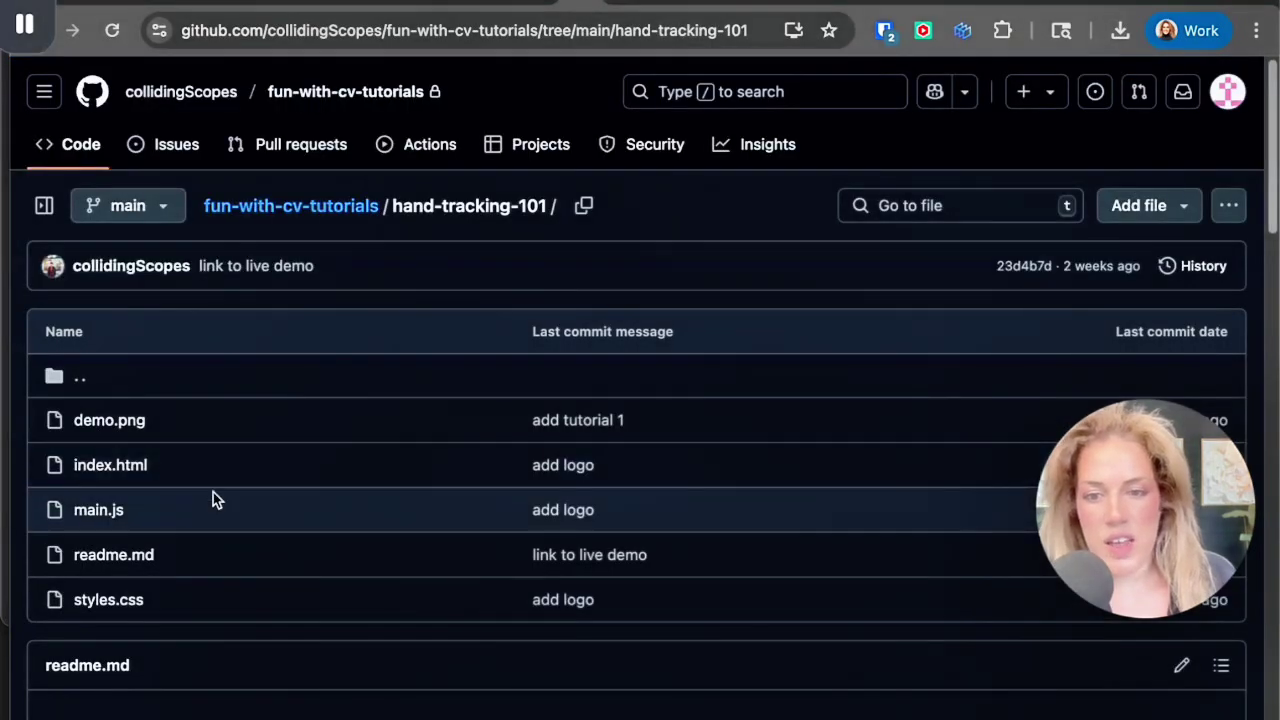
pyautogui.scroll(-5, 213, 499)
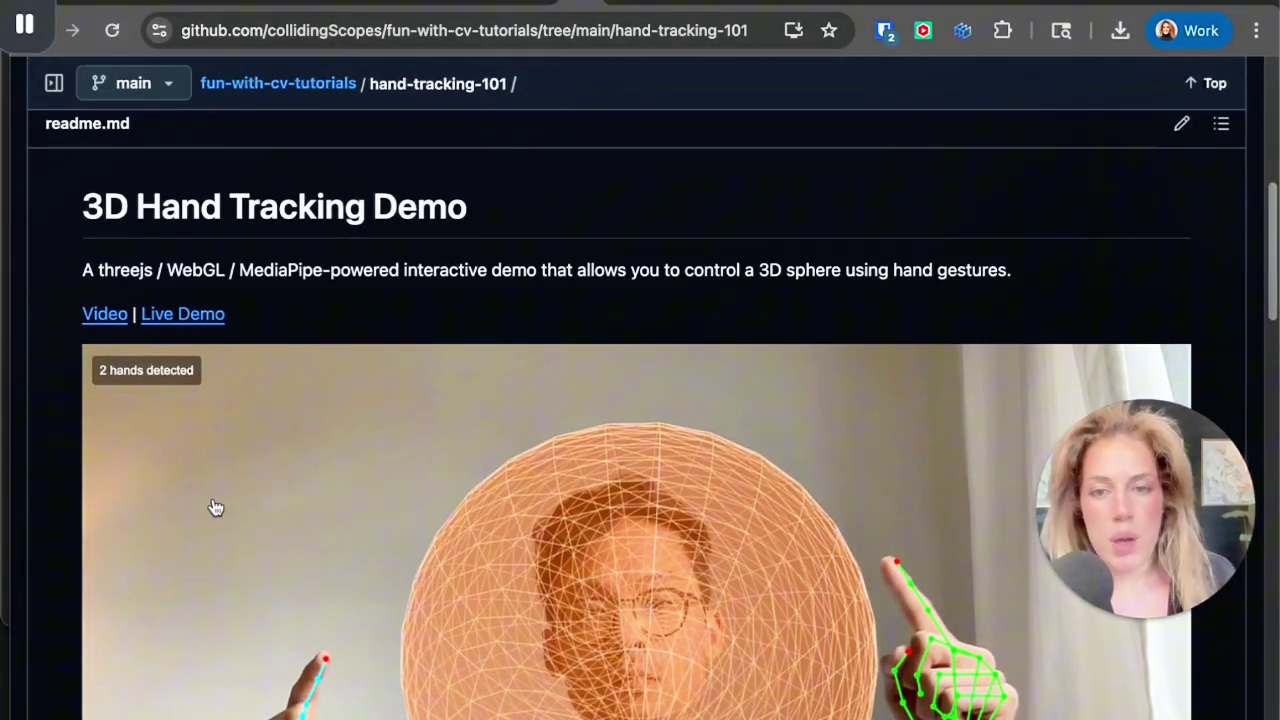
# Step: Examine the Hand Tracking 101 readme's Setup for Development commands, from the sub-folder navigation to the localhost address
pyautogui.scroll(-10, 214, 509)
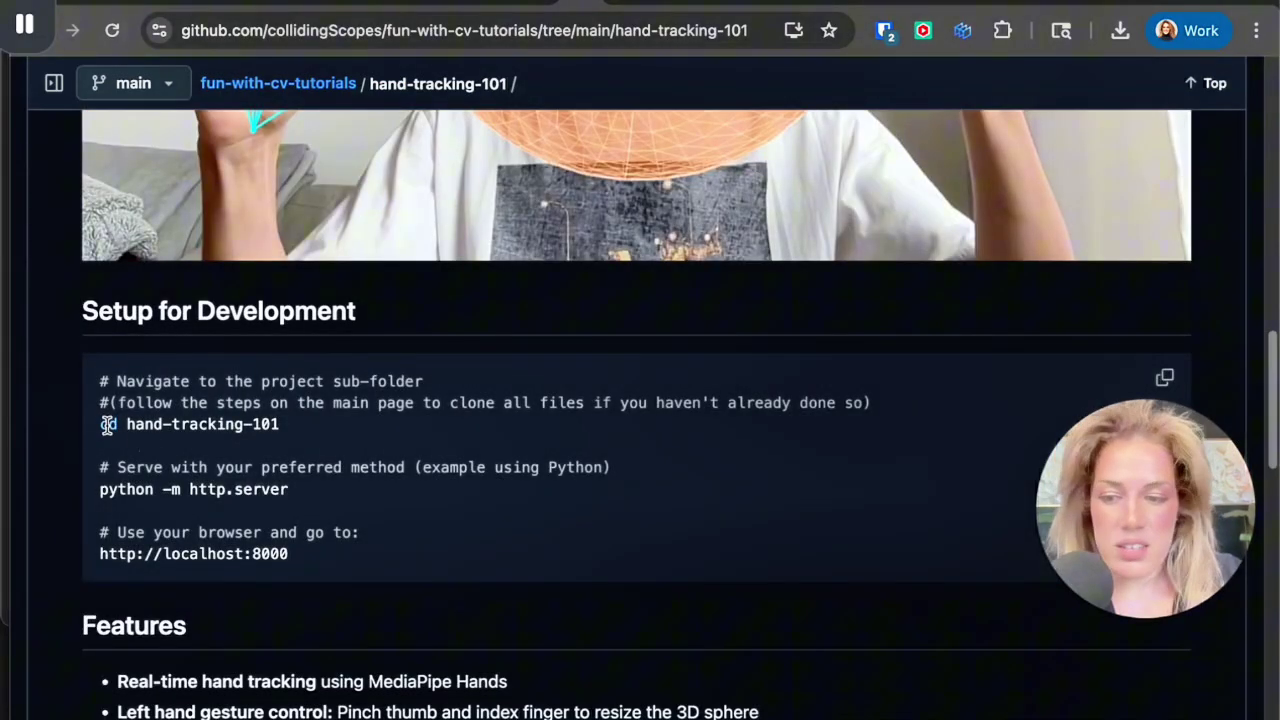
pyautogui.moveTo(105, 424); pyautogui.dragTo(299, 423)
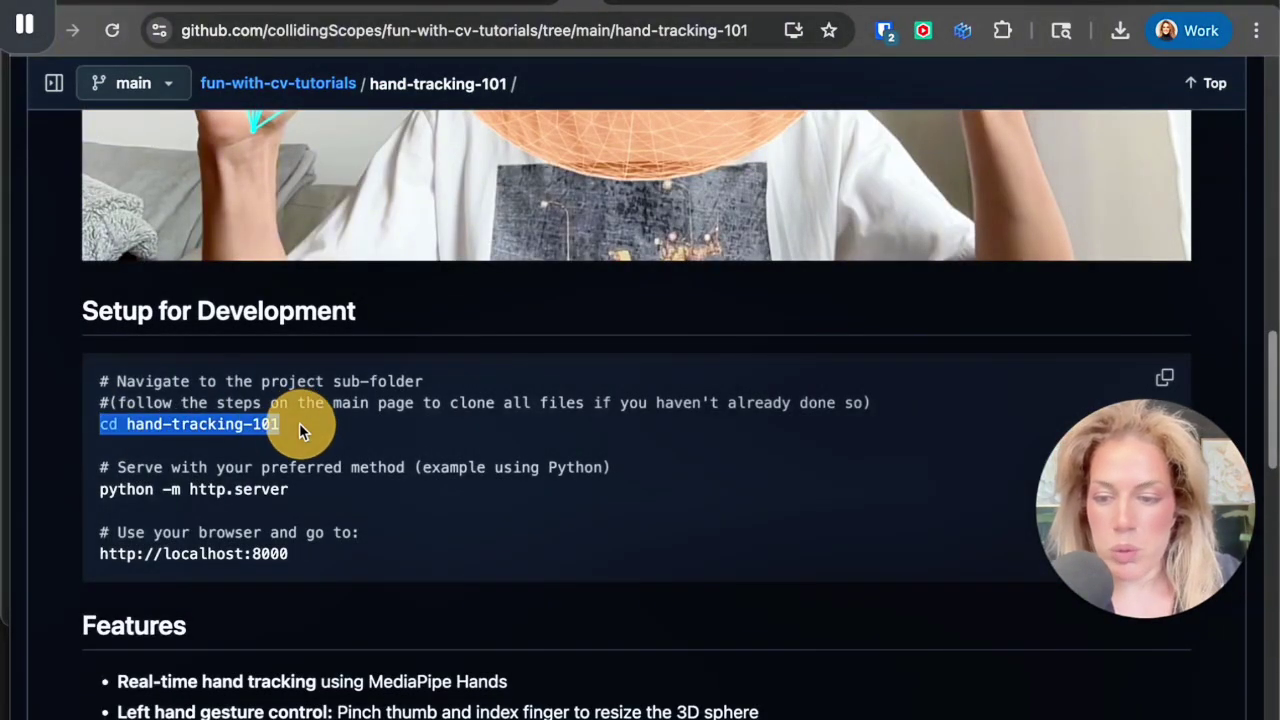
pyautogui.moveTo(295, 491); pyautogui.dragTo(65, 490)
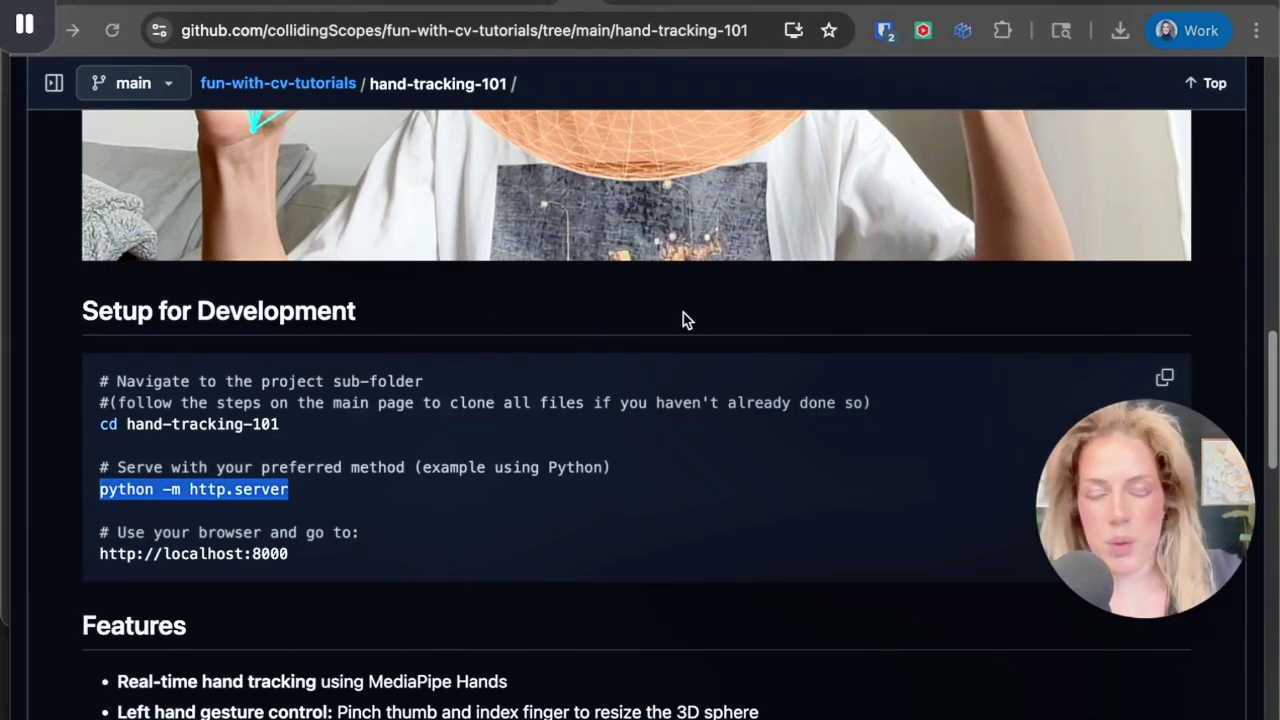
pyautogui.moveTo(99, 553); pyautogui.dragTo(331, 568)
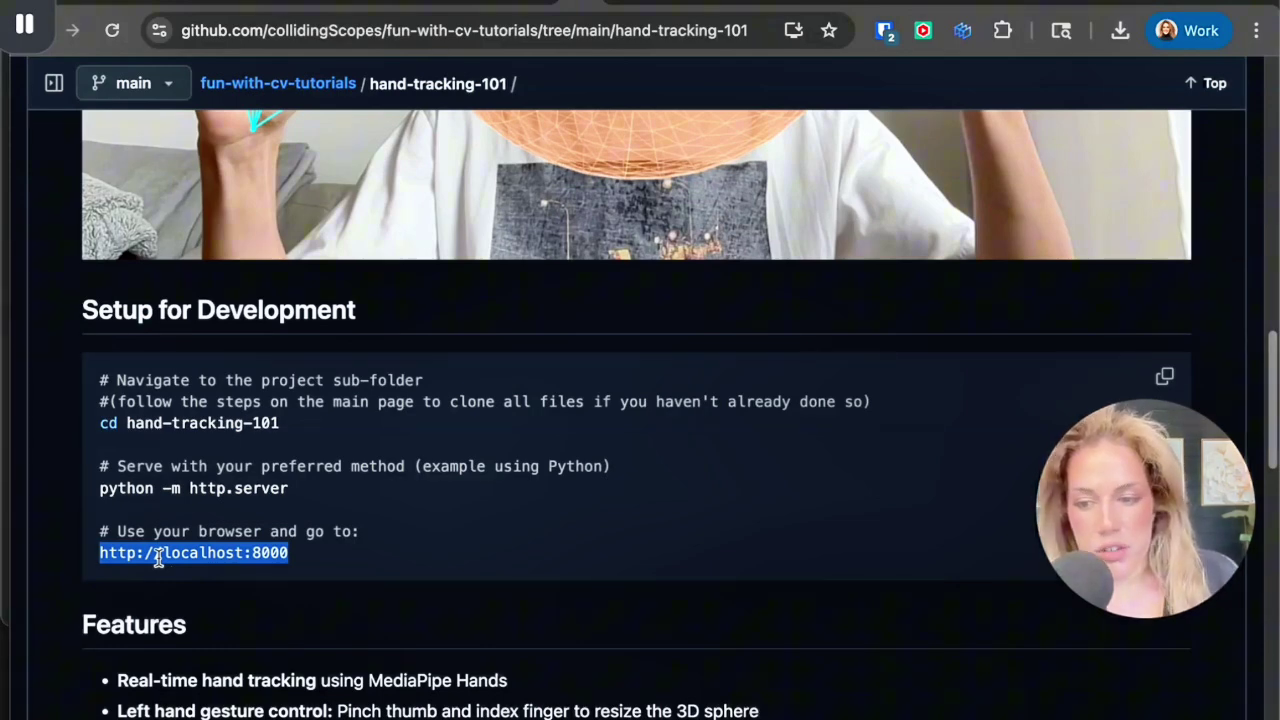
# Step: Return to the repository's main README, copy "cd fun-with-cv-tutorials", and run it in Terminal
pyautogui.hotkey('alt', 'Left')
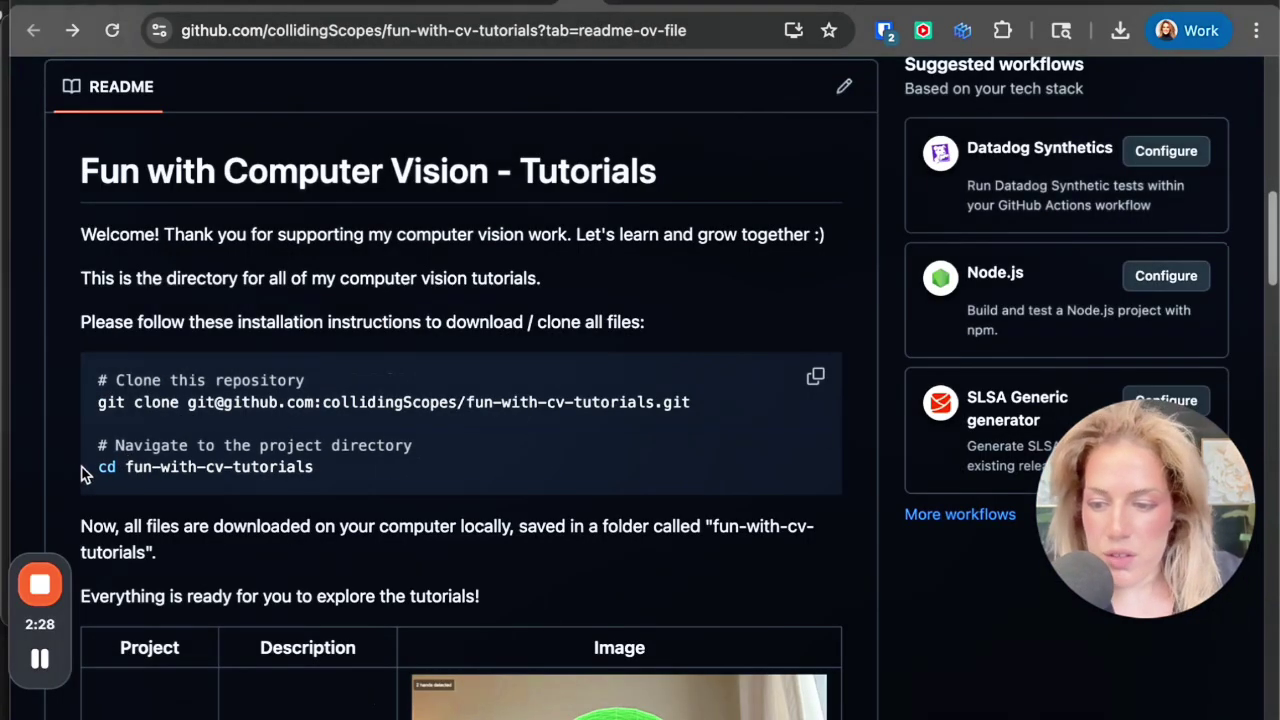
pyautogui.moveTo(90, 468); pyautogui.dragTo(327, 468)
pyautogui.press('super+c')
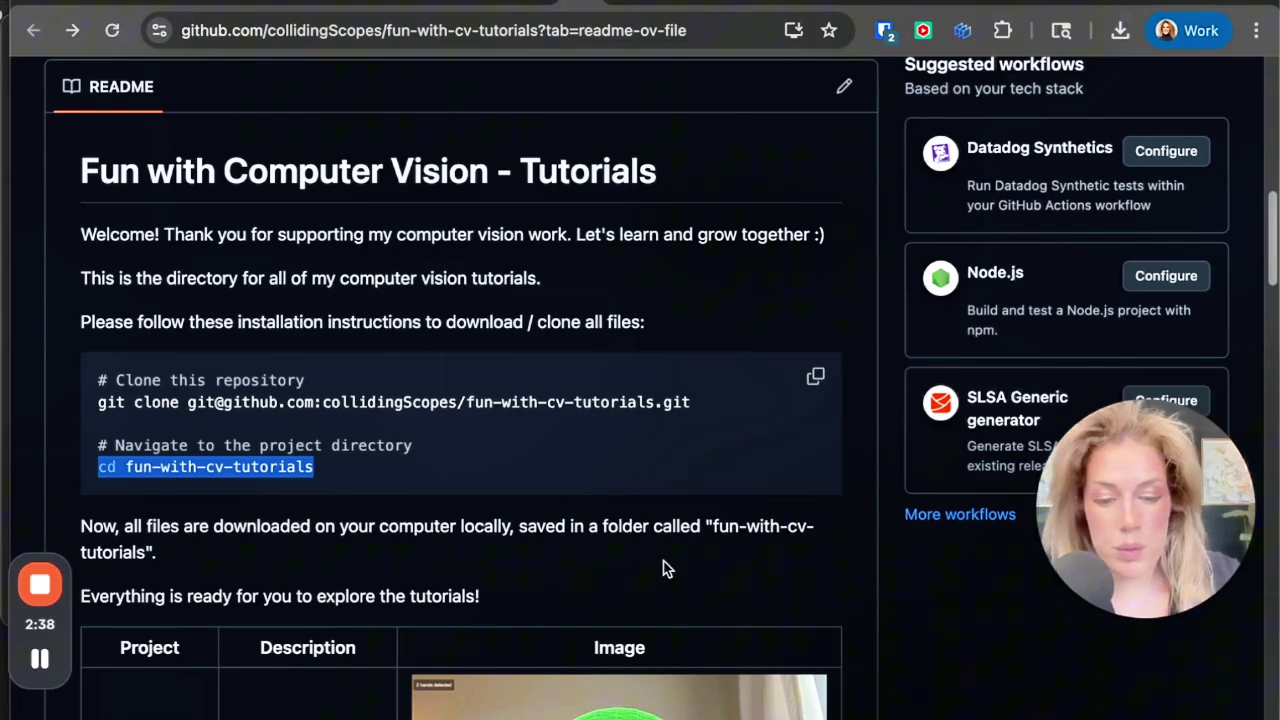
pyautogui.click(902, 712)
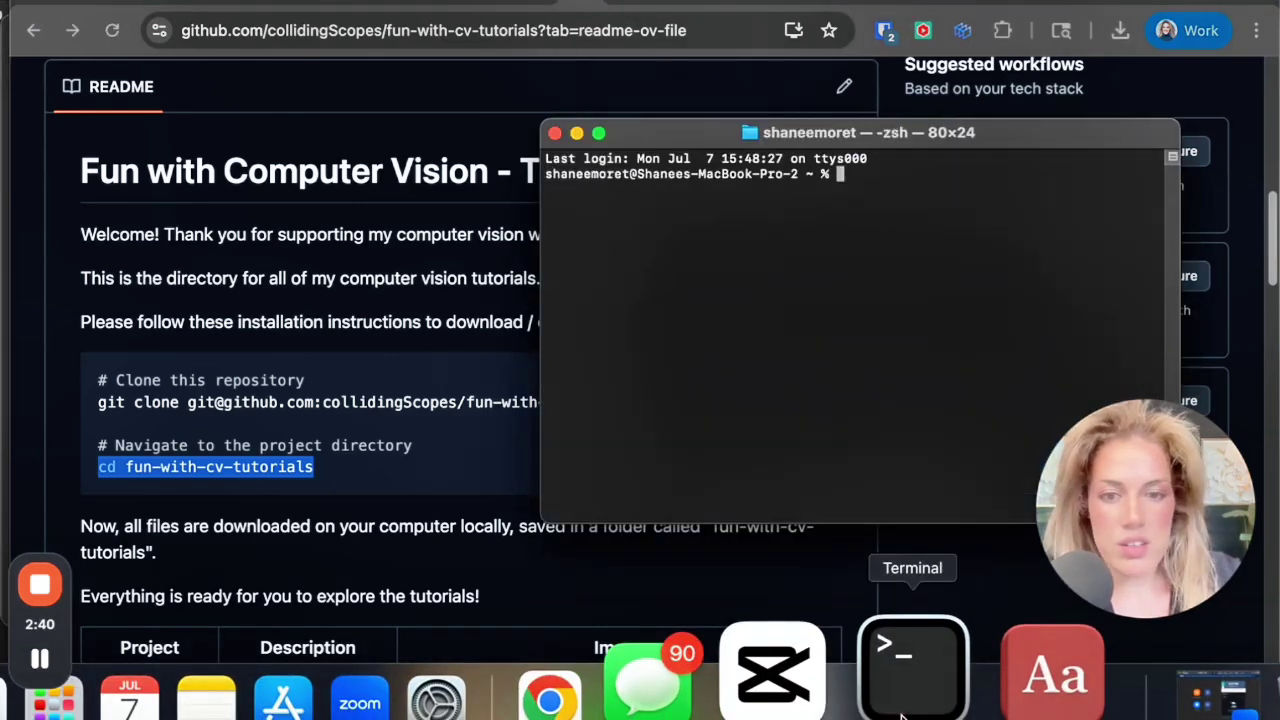
pyautogui.press('super+v')
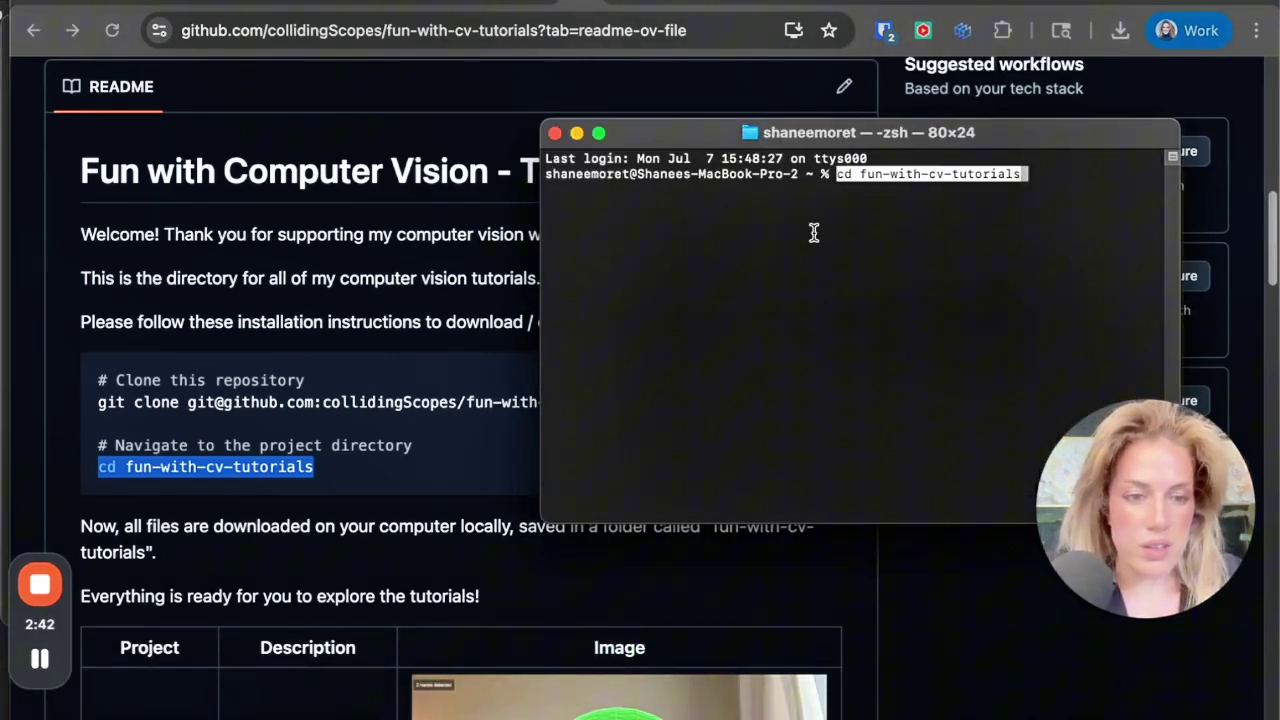
pyautogui.press('Return')
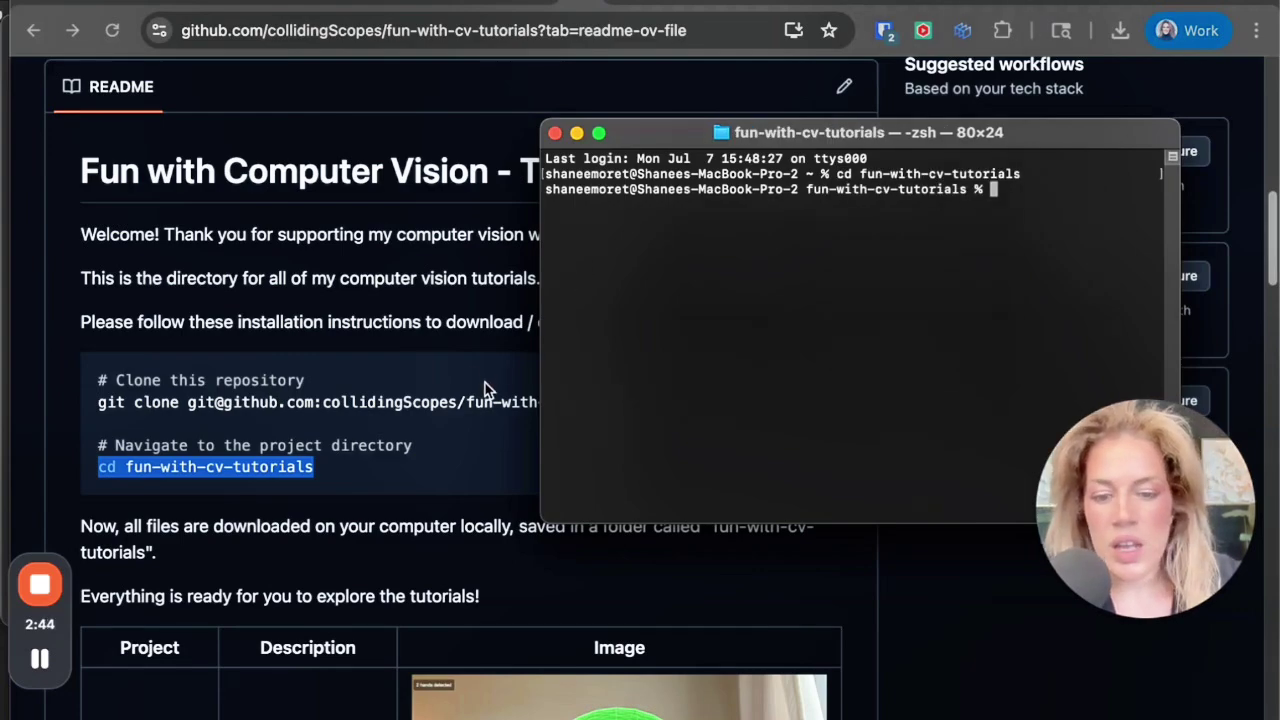
# Step: Open the Hand Tracking 101 project from the README table and bring its Setup for Development section into view
pyautogui.scroll(-5, 484, 388)
pyautogui.click(122, 466)
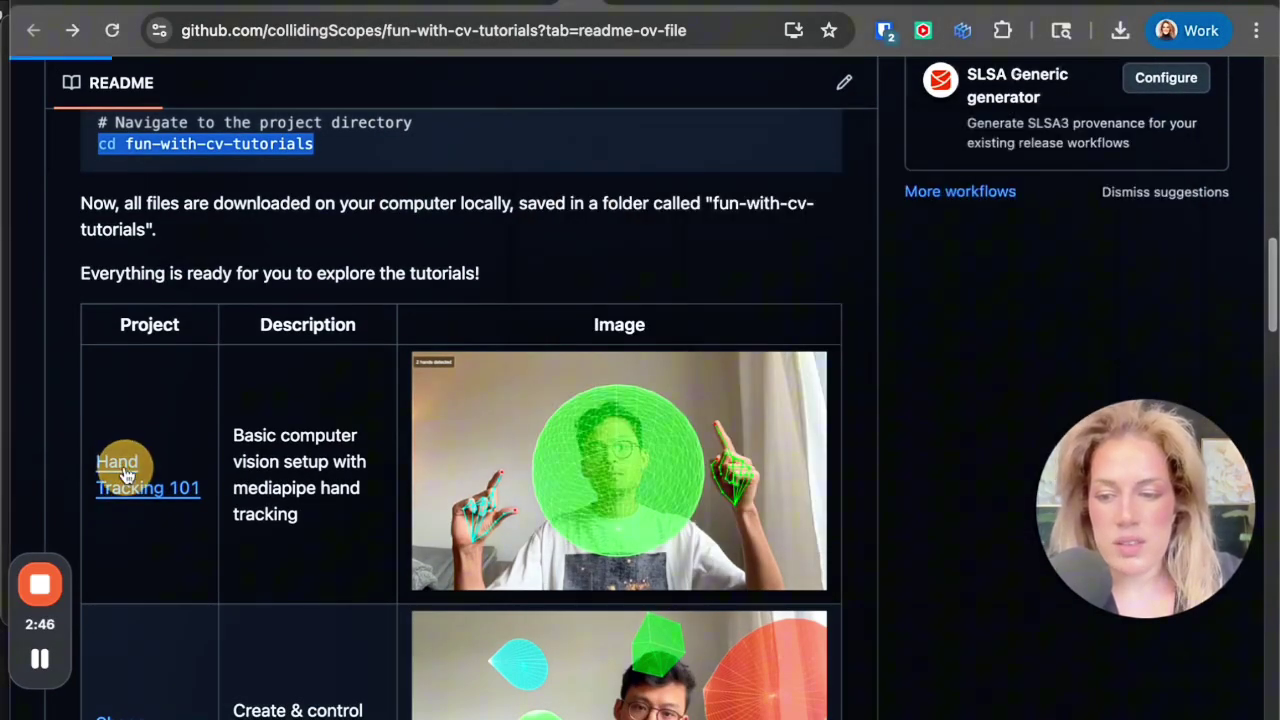
pyautogui.scroll(-15, 249, 491)
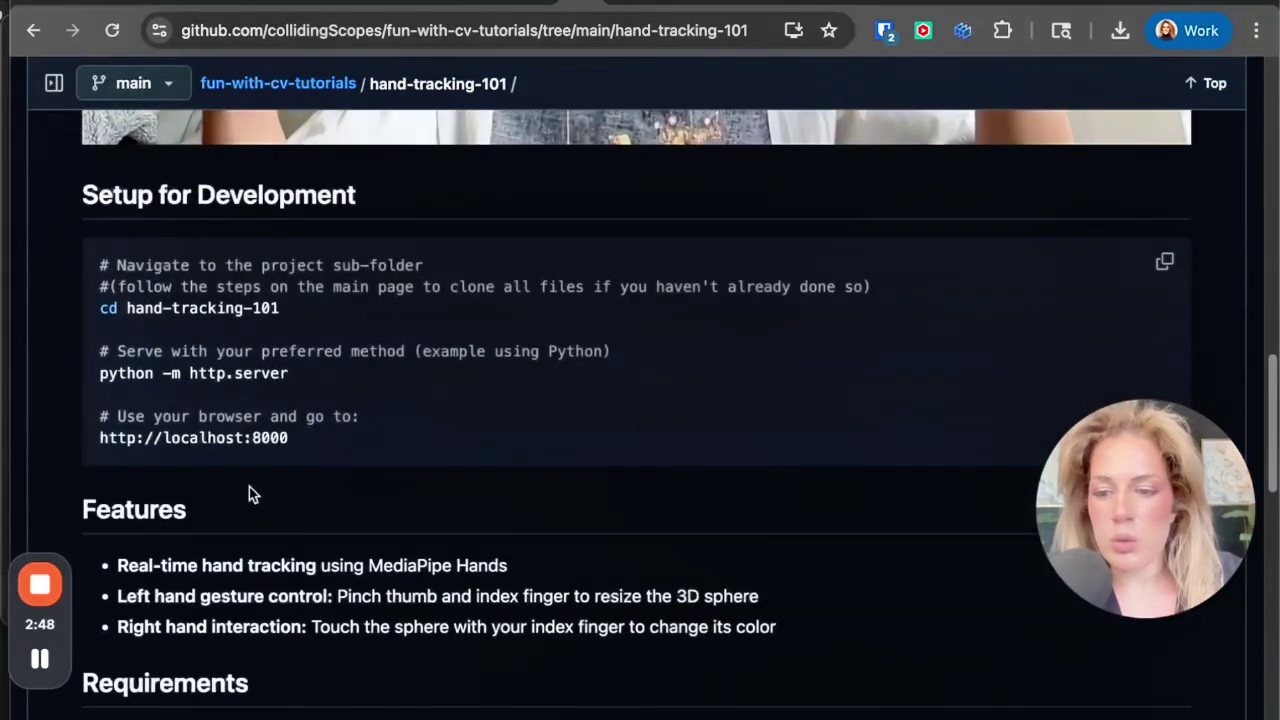
# Step: Try to start the local server by copying "python -m http.server" from the readme and running it in Terminal
pyautogui.moveTo(112, 374); pyautogui.dragTo(307, 383)
pyautogui.press('super+c')
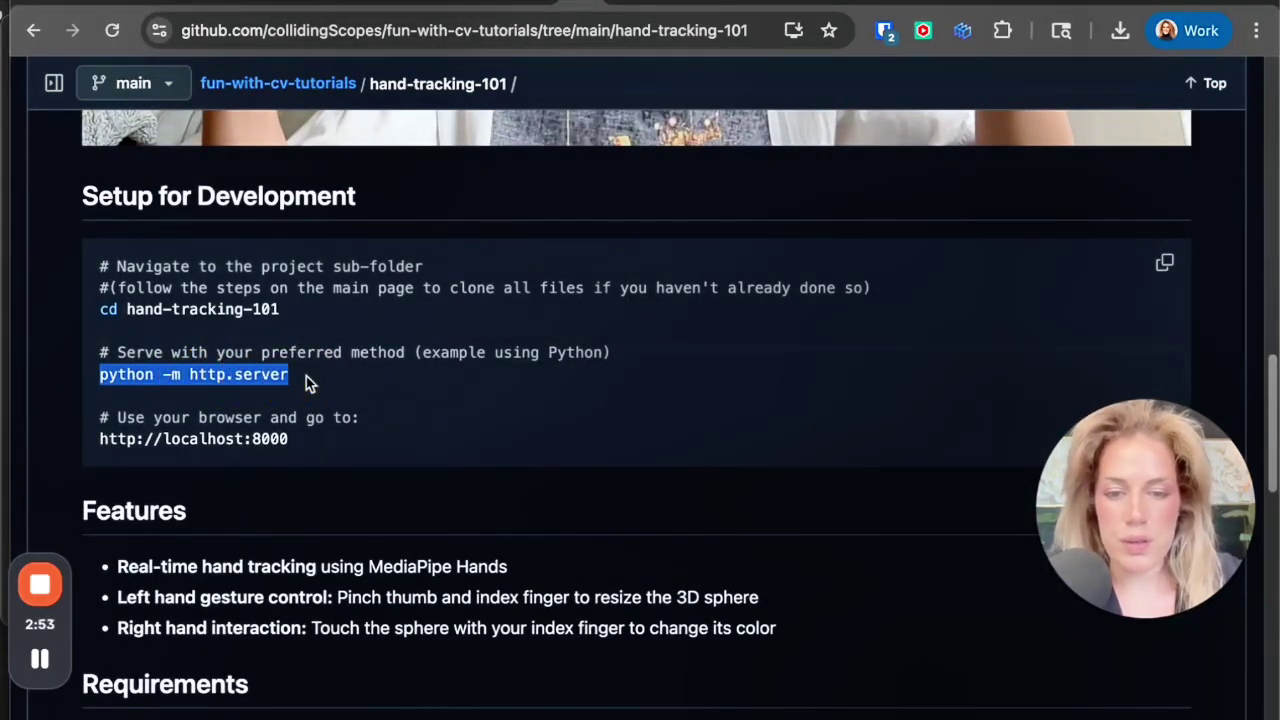
pyautogui.click(926, 668)
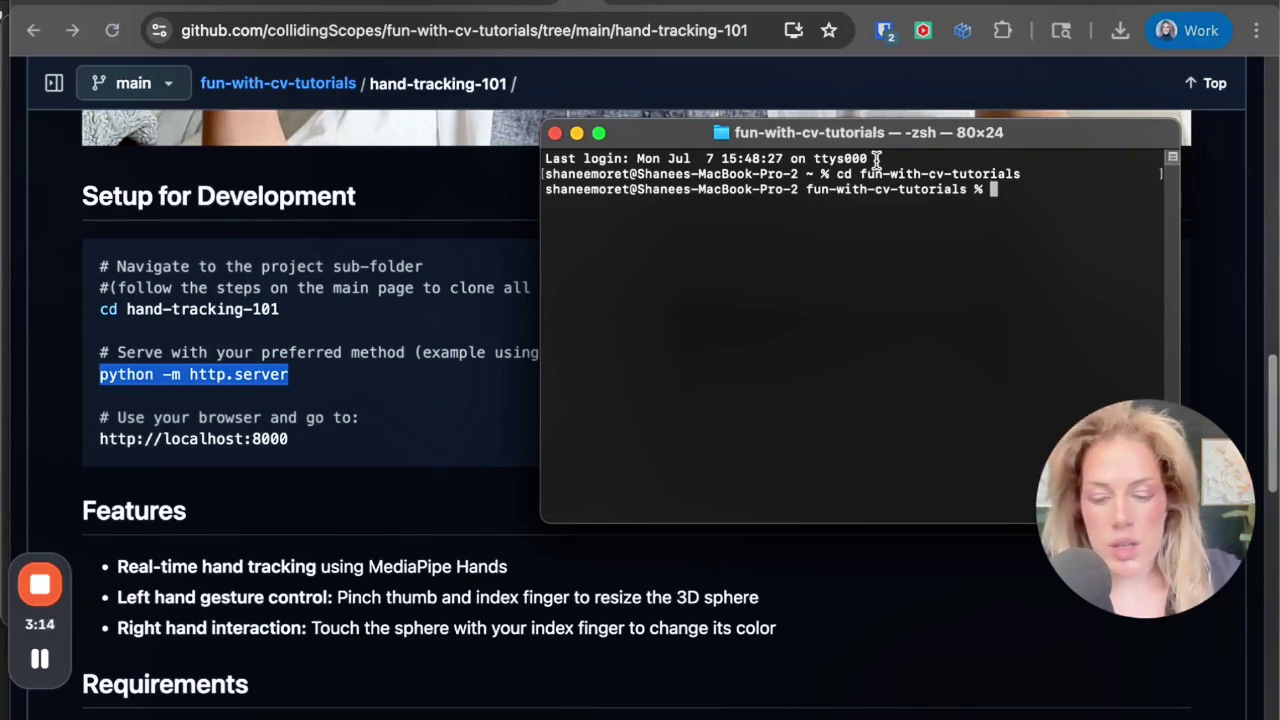
pyautogui.press('super+v')
pyautogui.press('Return')
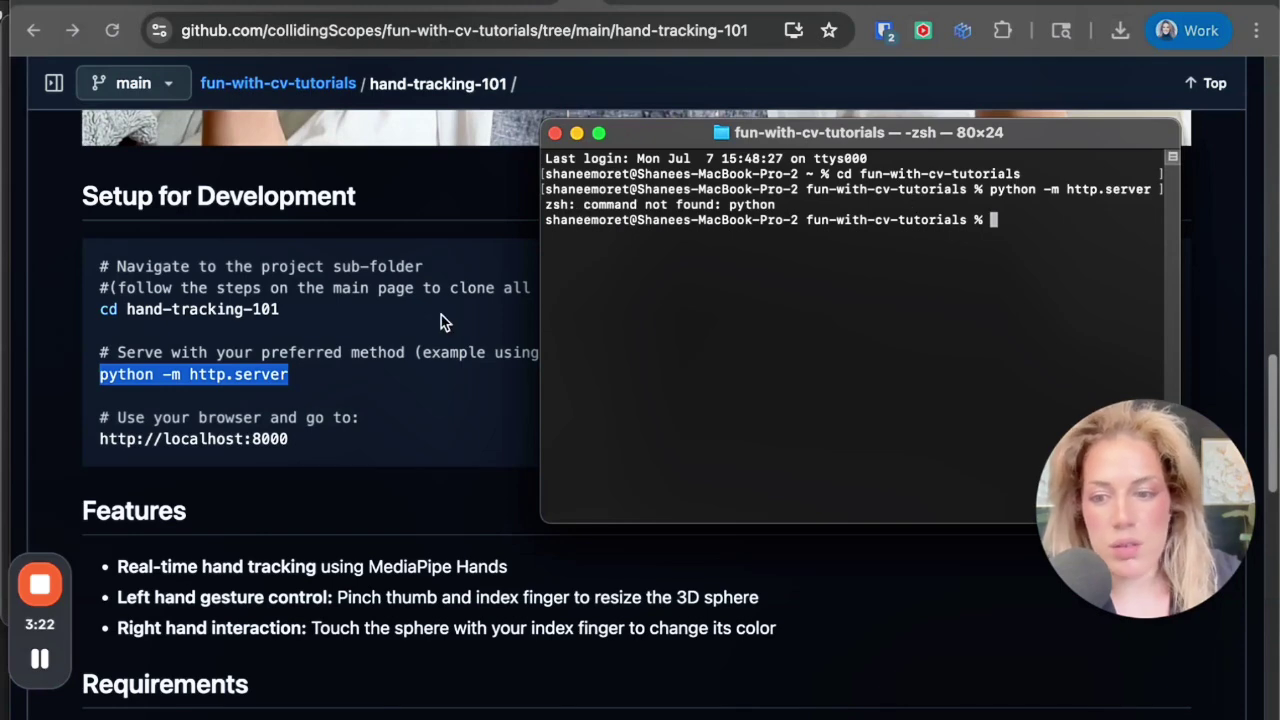
# Step: Select the Terminal output with the python error, switch to the ChatGPT conversation about it, and read the suggested fix
pyautogui.press('super+Tab')
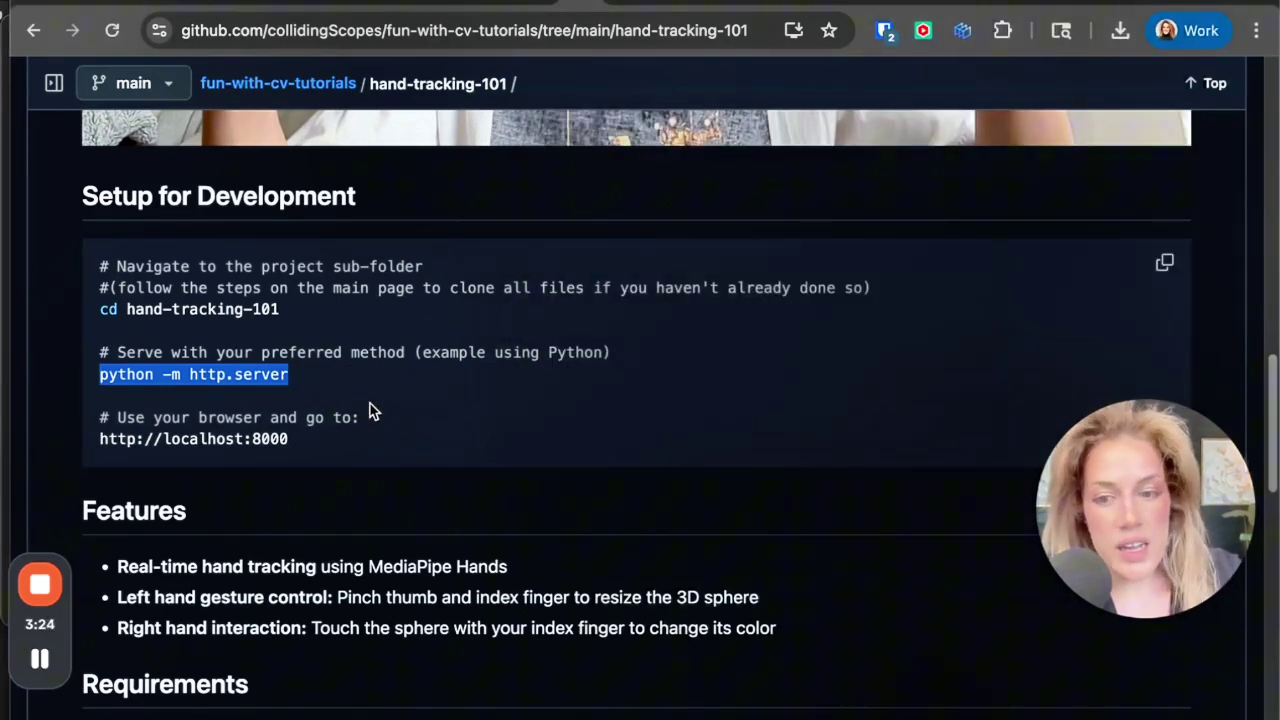
pyautogui.moveTo(749, 690)
pyautogui.click(910, 686)
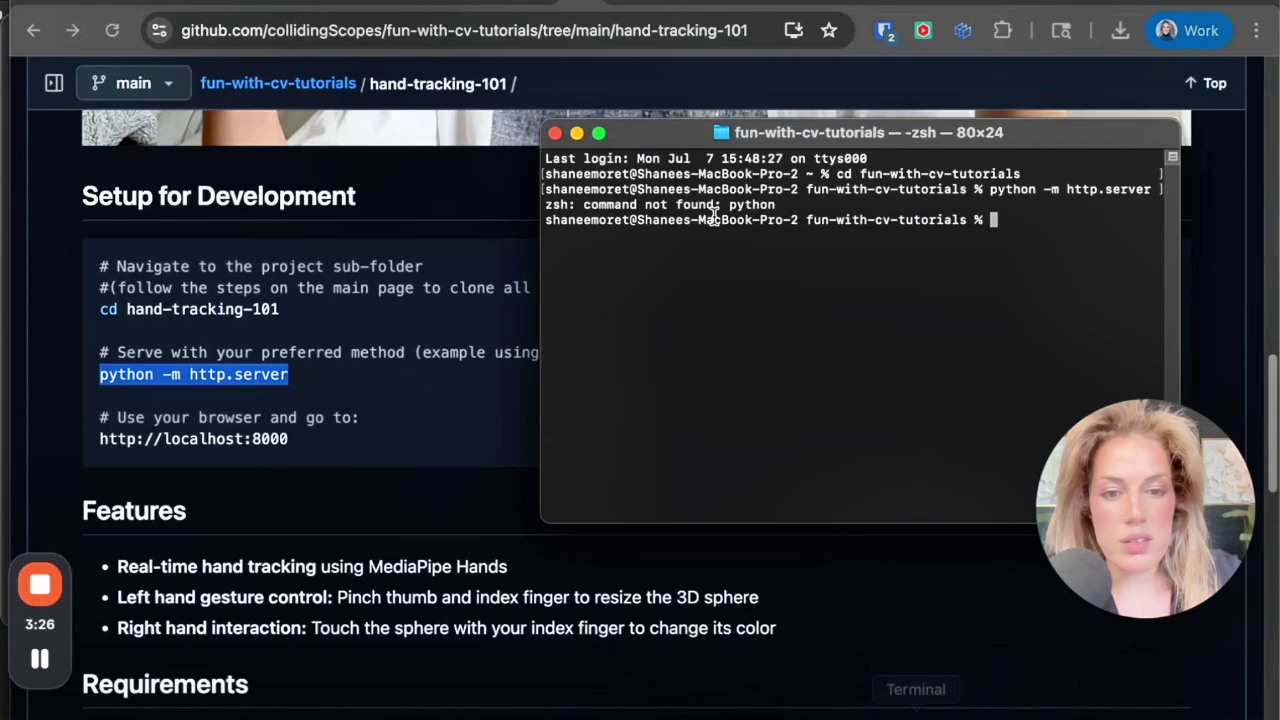
pyautogui.moveTo(995, 220); pyautogui.dragTo(524, 133)
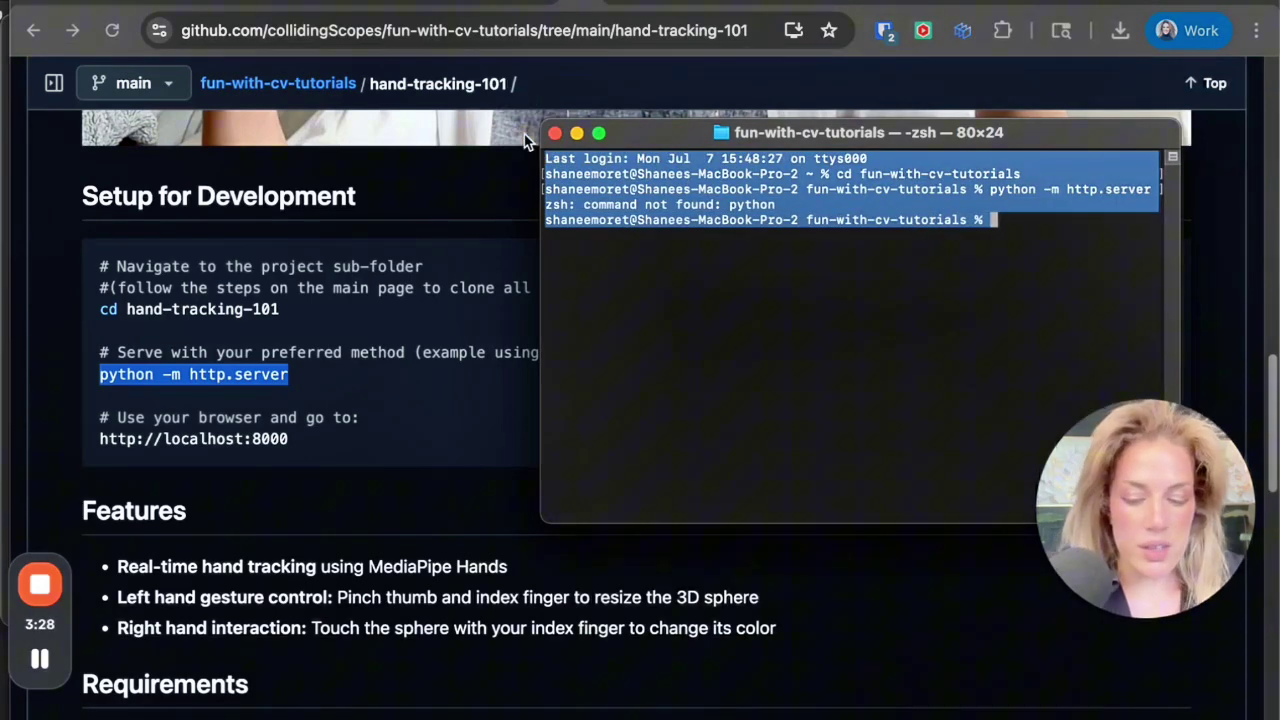
pyautogui.click(1008, 17)
pyautogui.hotkey('ctrl', 'Tab')
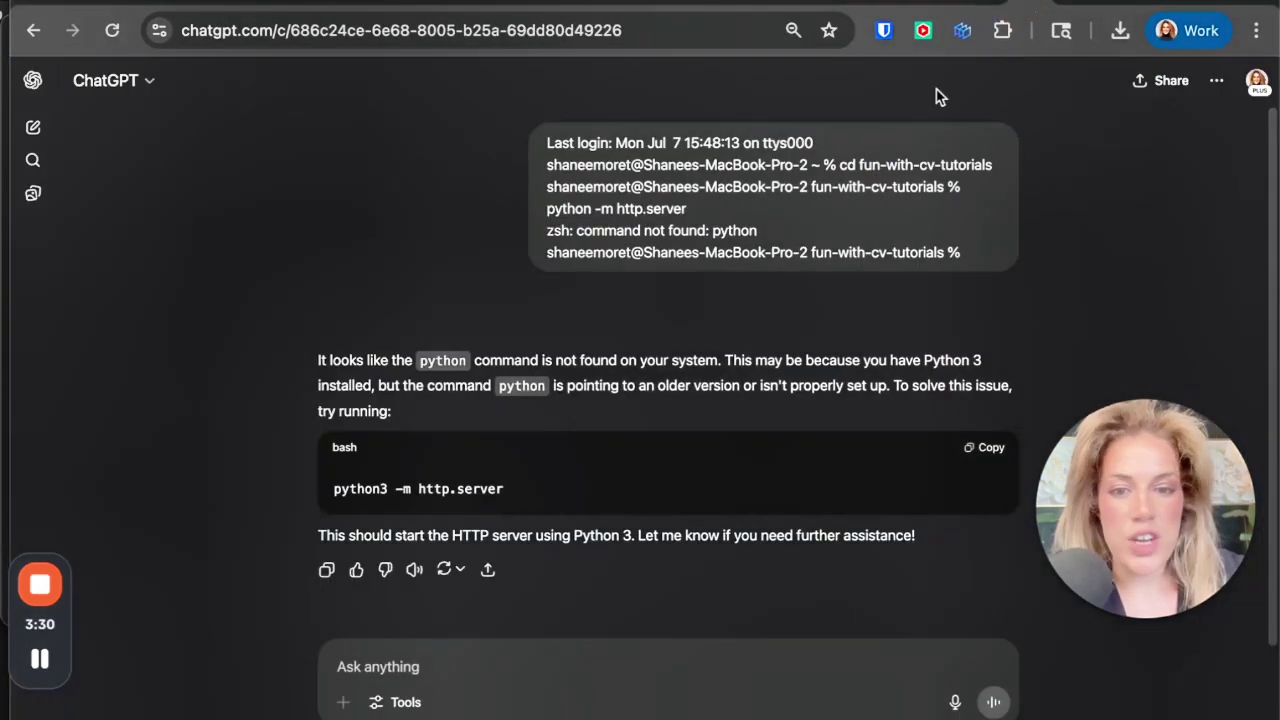
pyautogui.scroll(-1, 757, 209)
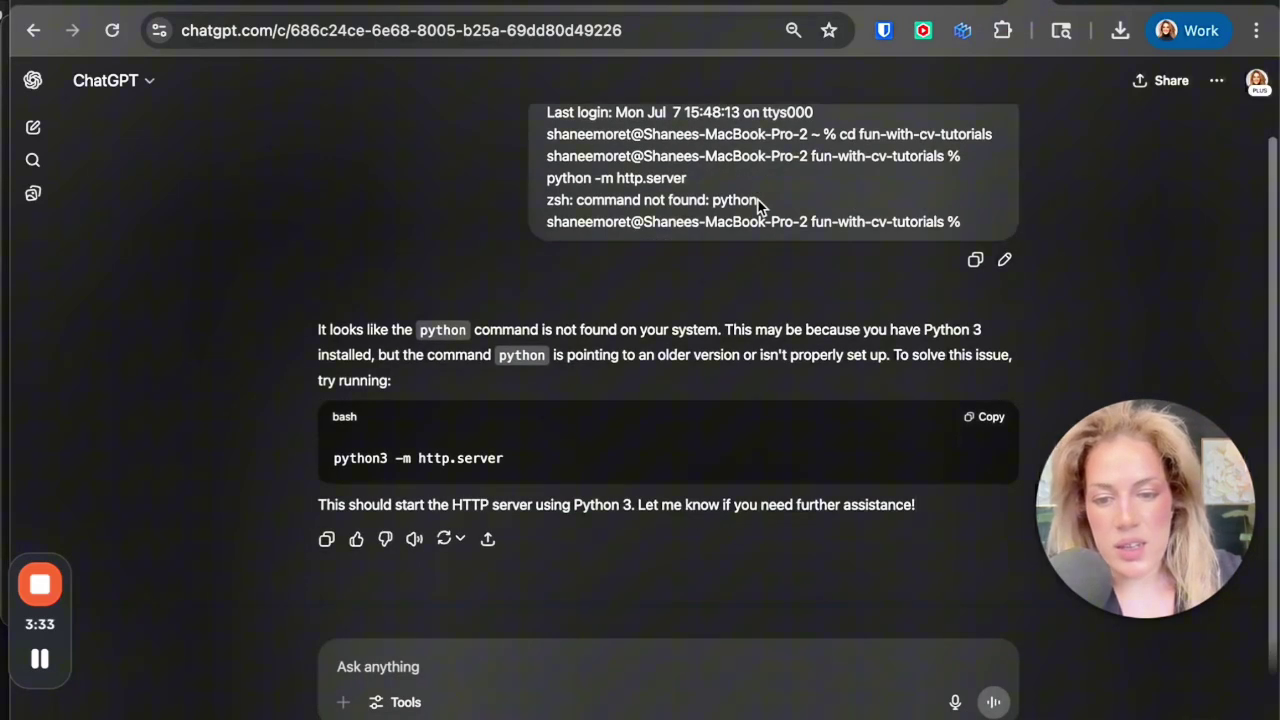
pyautogui.moveTo(313, 326); pyautogui.dragTo(720, 325)
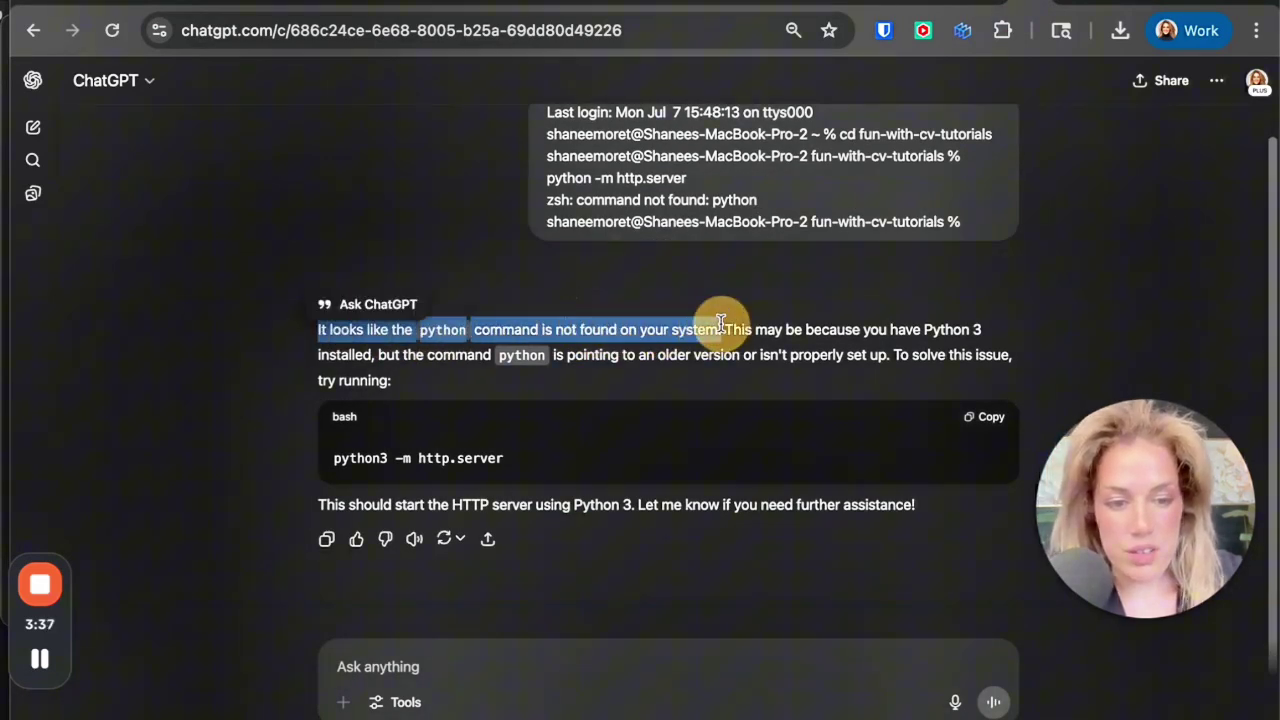
pyautogui.click(722, 327)
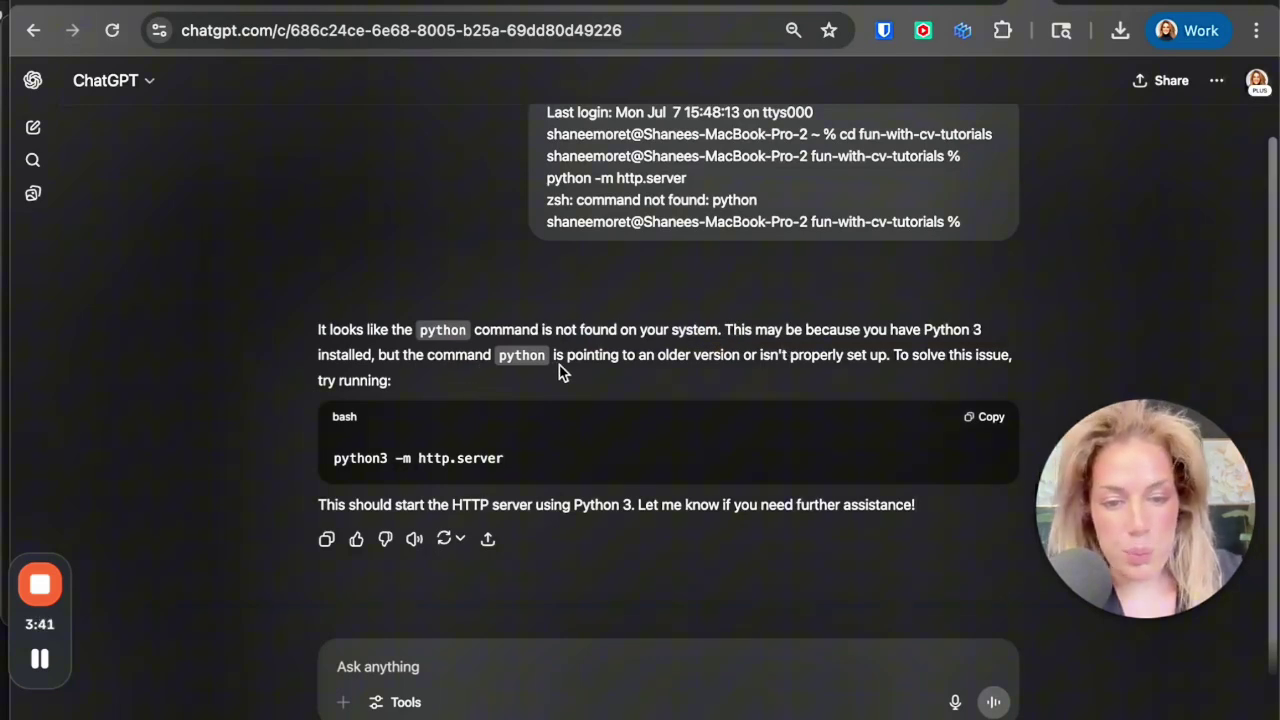
# Step: Copy "python3 -m http.server" from the ChatGPT answer and run it in Terminal to start the local server
pyautogui.click(1001, 424)
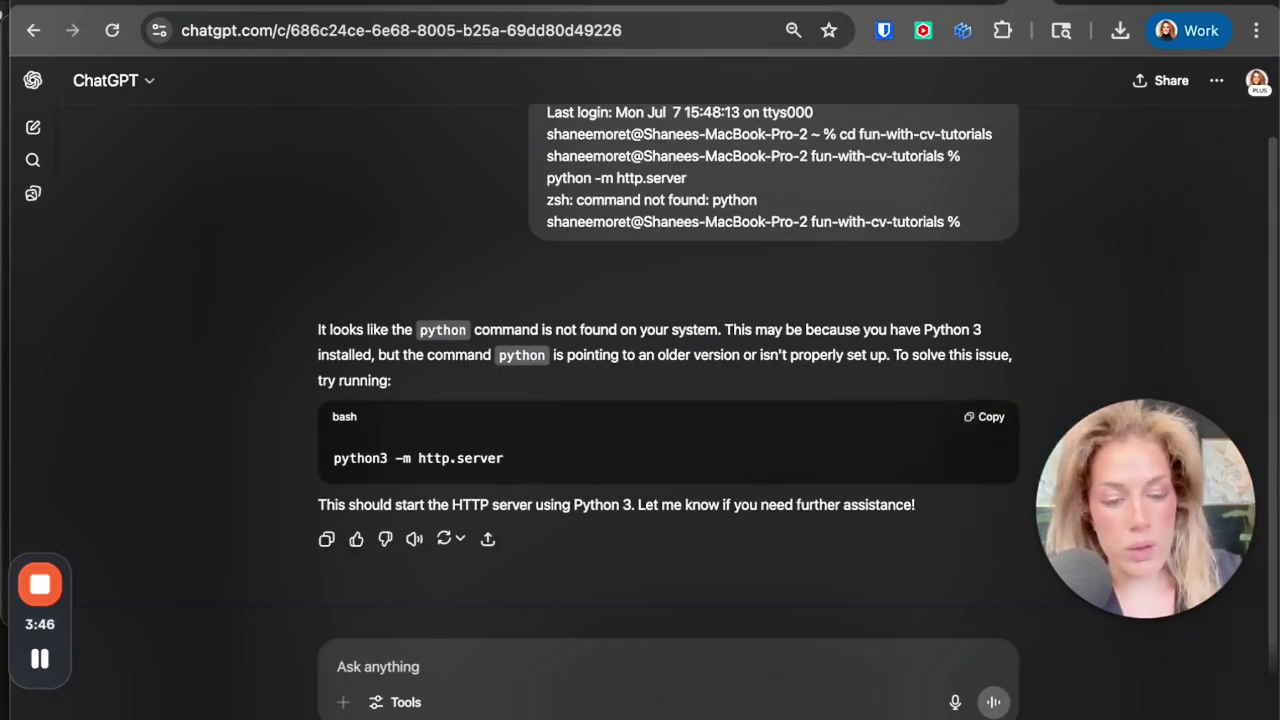
pyautogui.click(894, 671)
pyautogui.click(1006, 222)
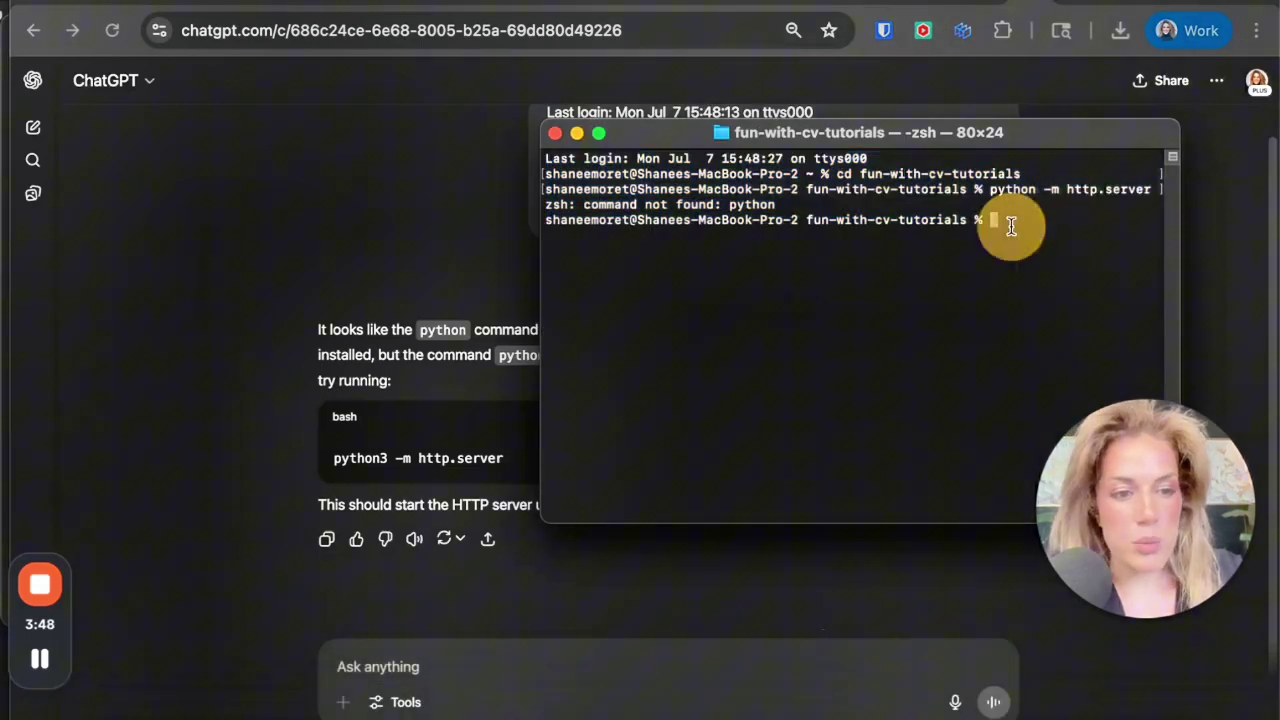
pyautogui.press('super+v')
pyautogui.press('Return')
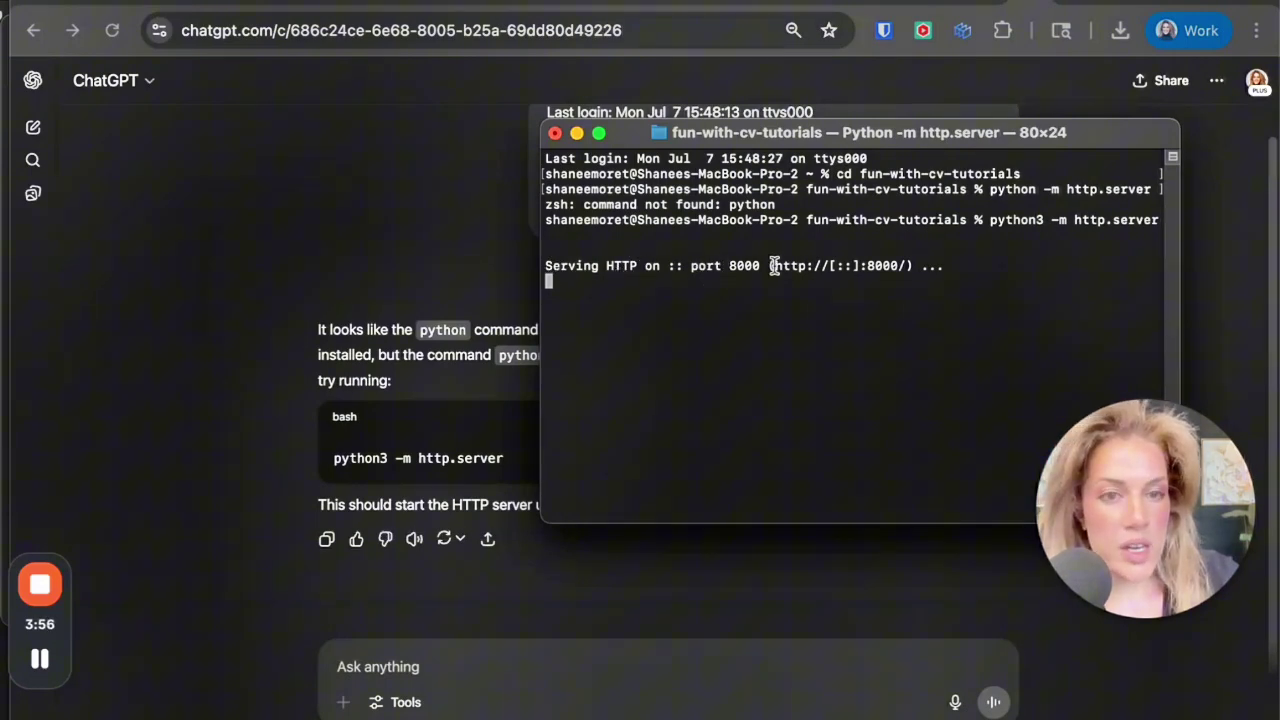
pyautogui.press('super+Tab')
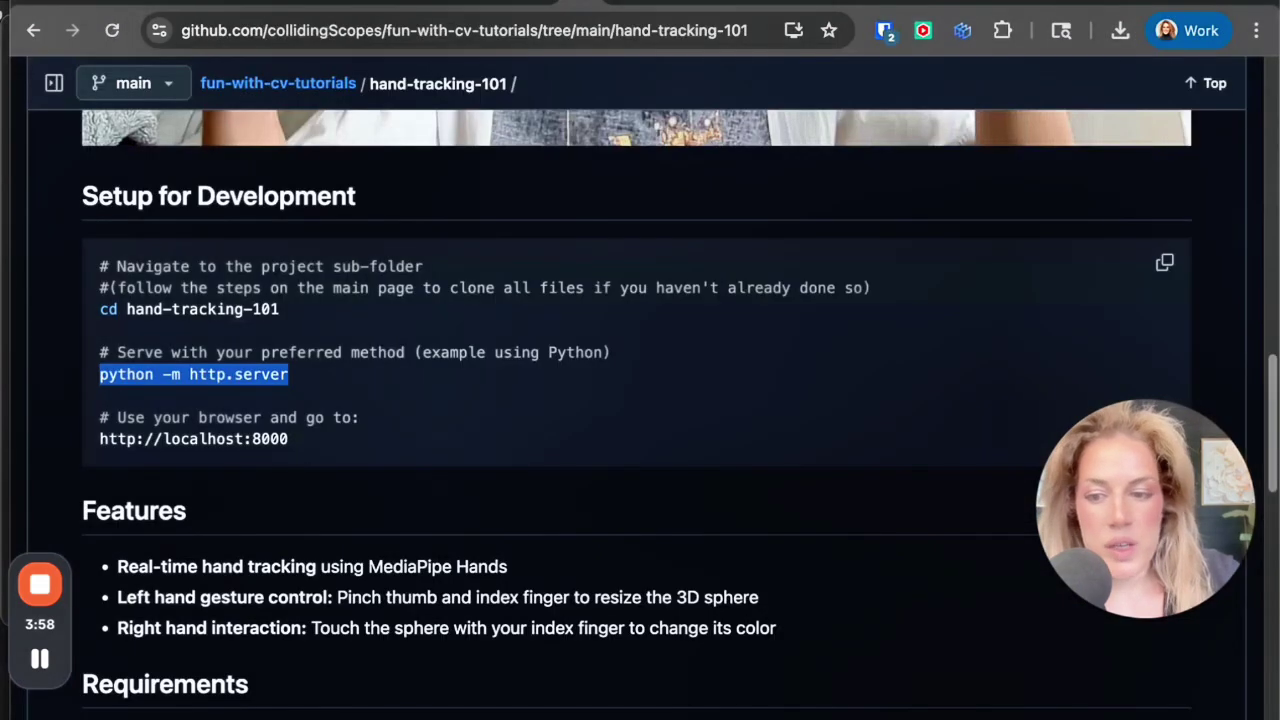
pyautogui.moveTo(286, 438); pyautogui.dragTo(72, 438)
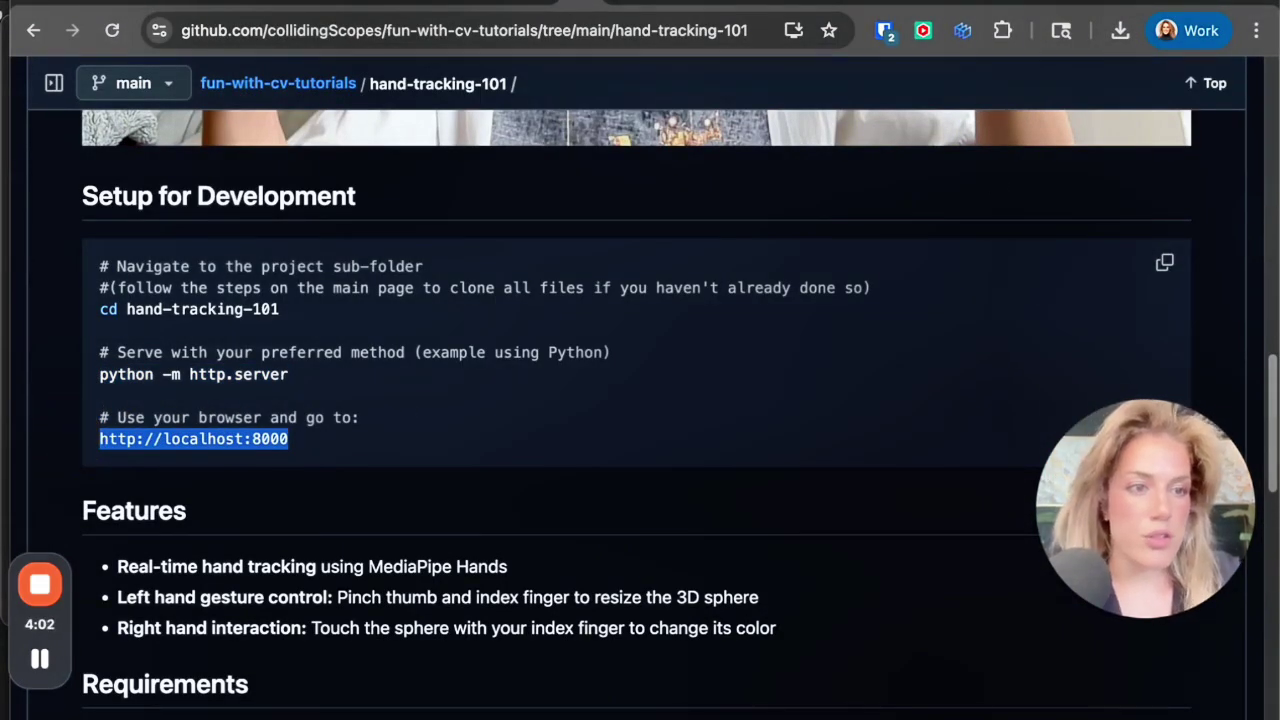
pyautogui.press('super+t')
pyautogui.press('super+v')
pyautogui.press('Return')
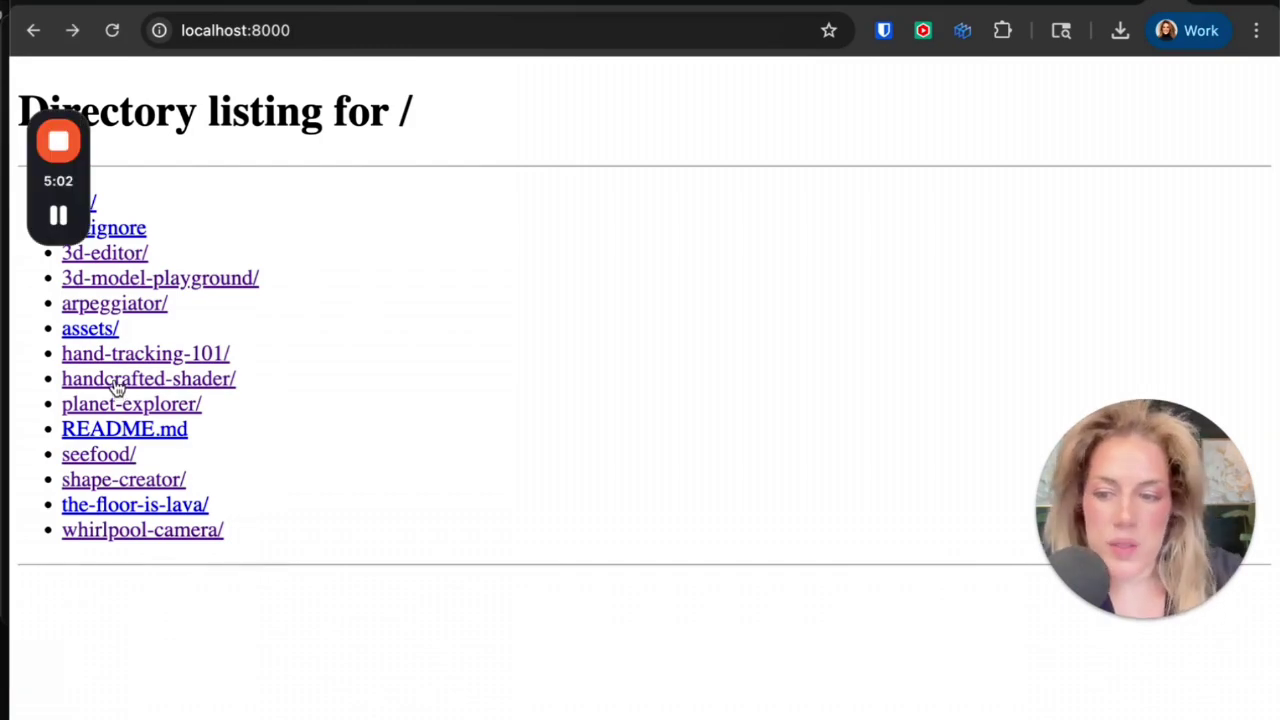
# Step: Open the handcrafted-shader project from the directory listing, read its fist and pinch control instructions, and return to the directory
pyautogui.click(117, 385)
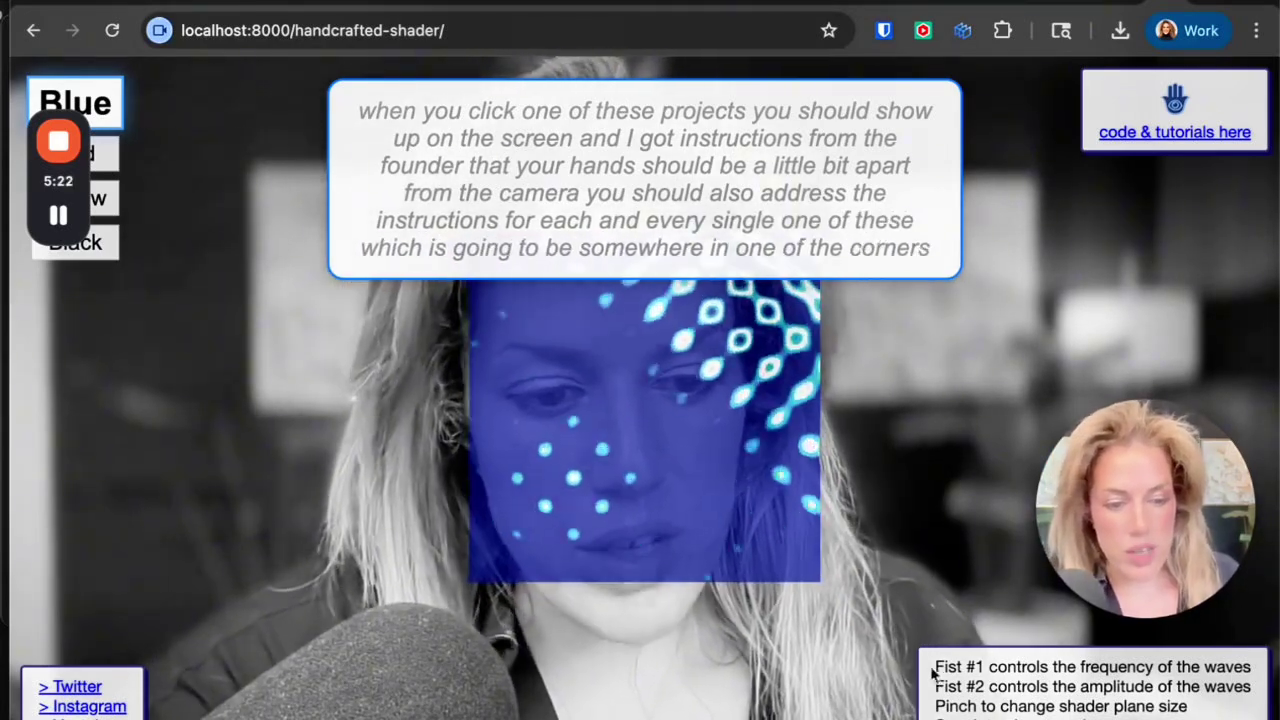
pyautogui.moveTo(937, 668); pyautogui.dragTo(985, 668)
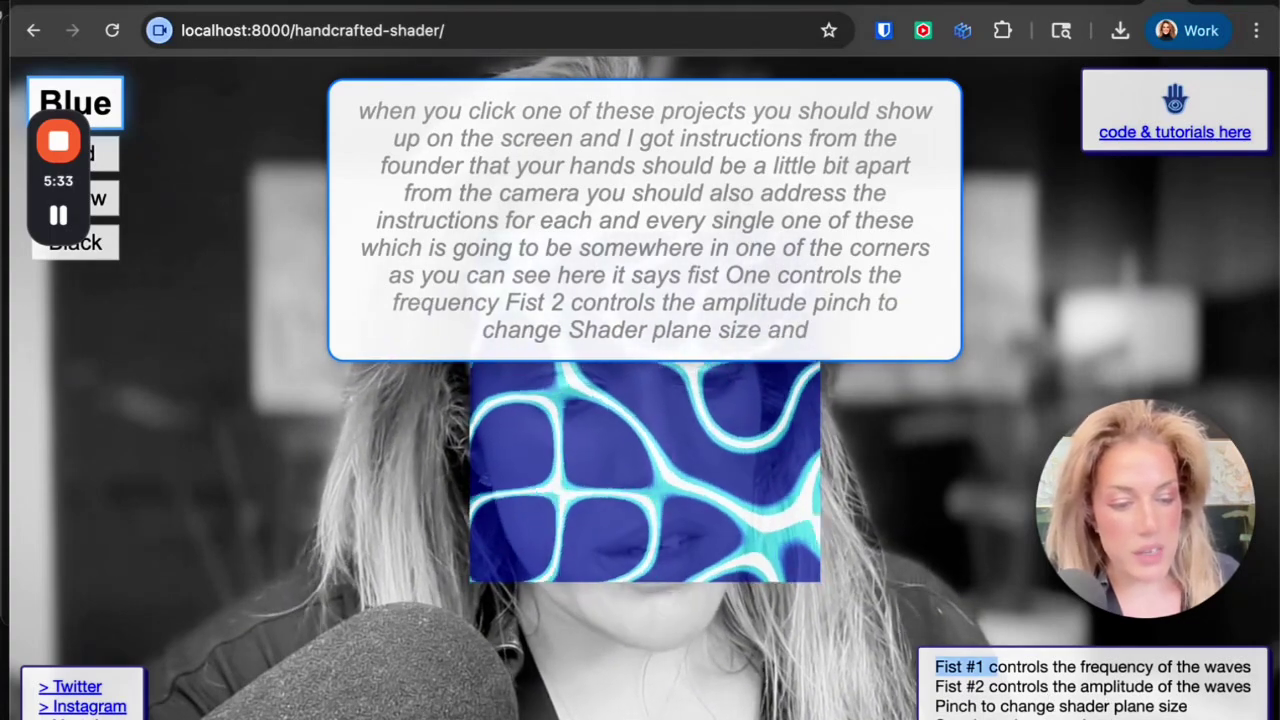
pyautogui.click(980, 682)
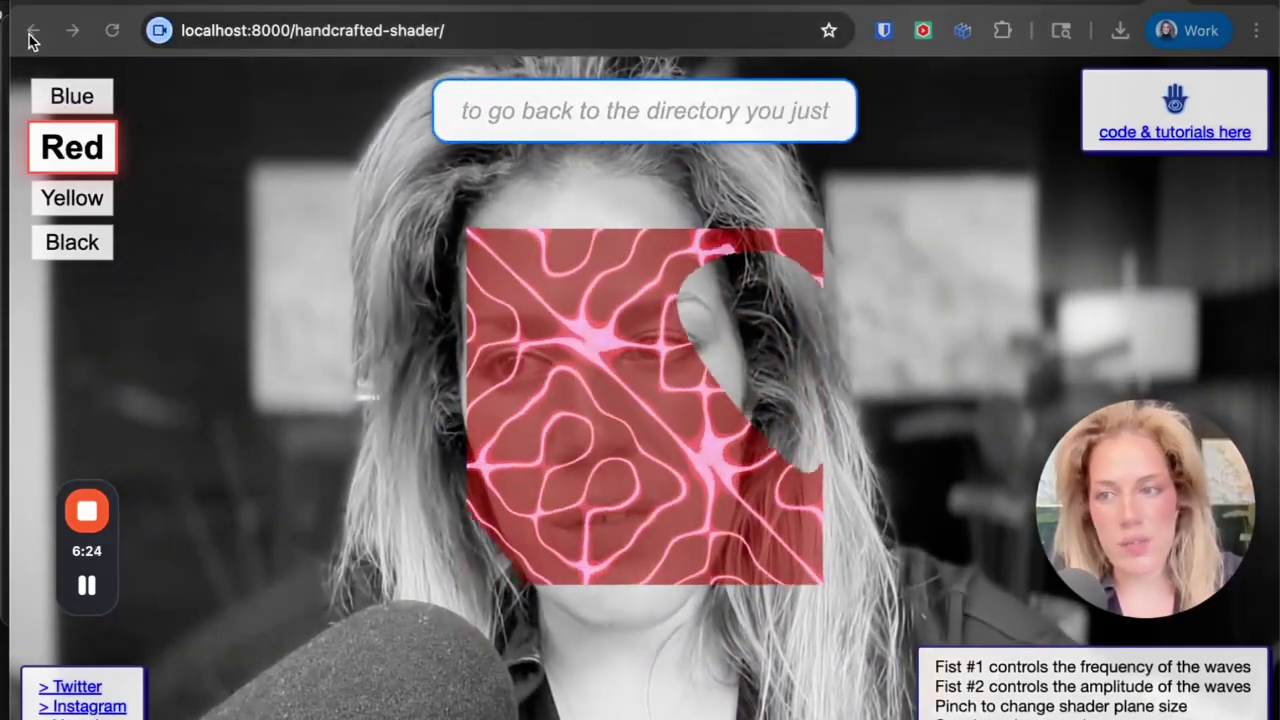
pyautogui.click(31, 31)
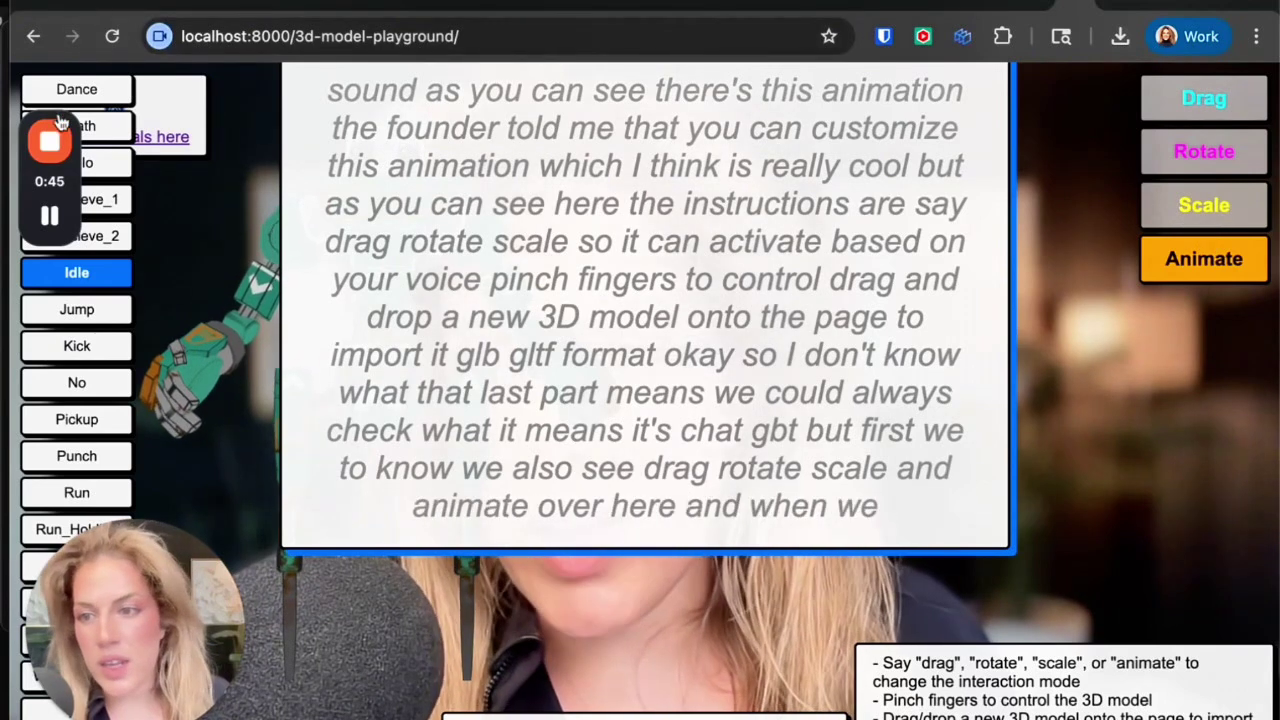
# Step: Play the robot's Dance, Idle, Jump and Kick animations in the 3D model playground
pyautogui.moveTo(50, 185); pyautogui.dragTo(55, 503)
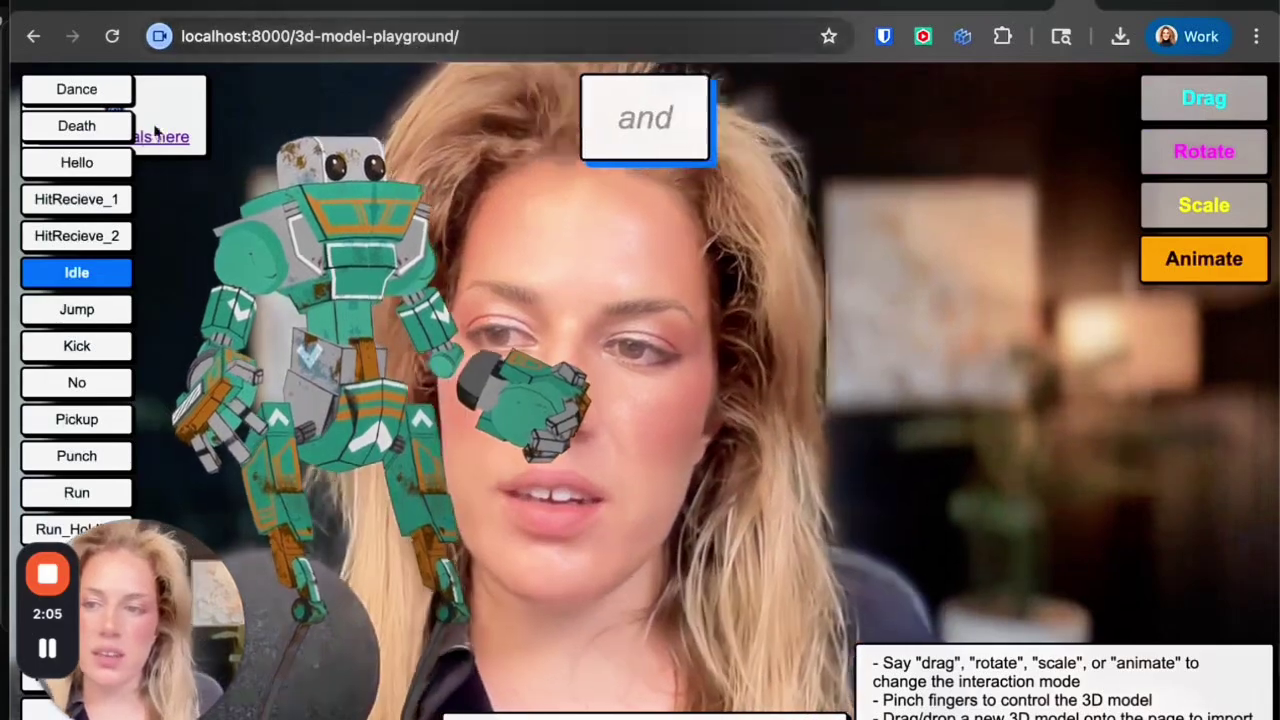
pyautogui.click(80, 92)
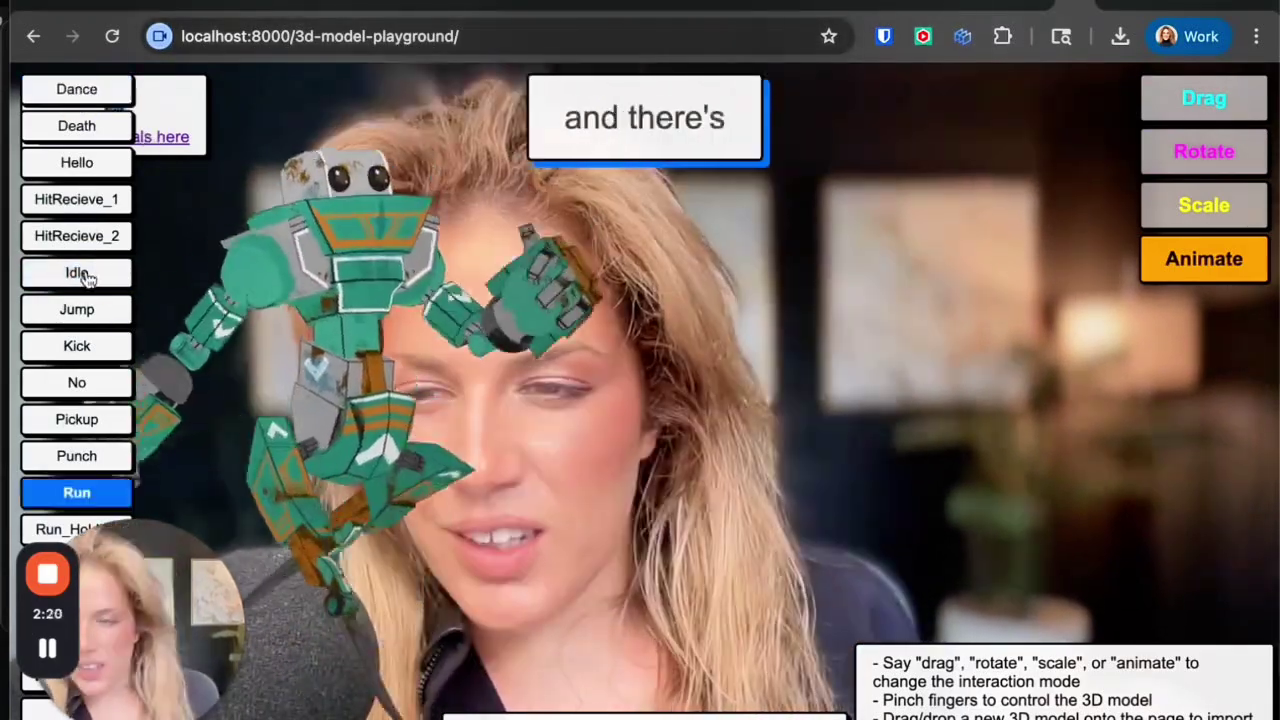
pyautogui.click(86, 277)
pyautogui.click(82, 311)
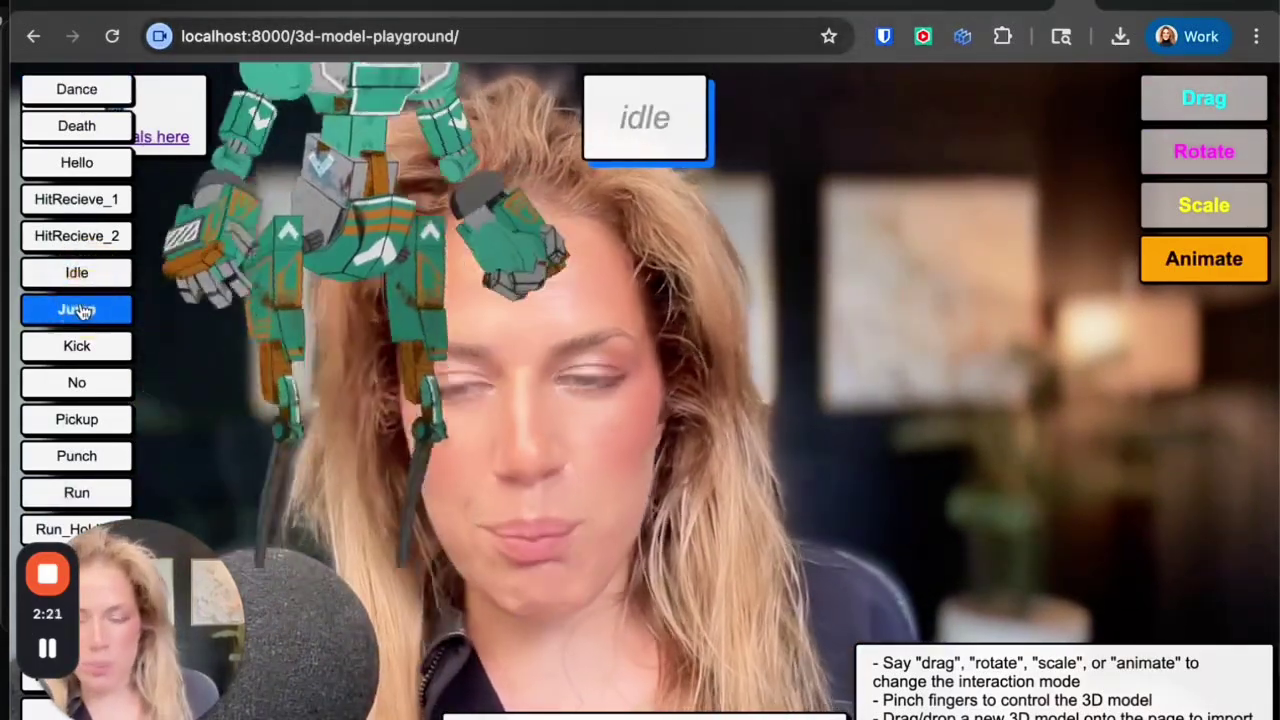
pyautogui.click(82, 343)
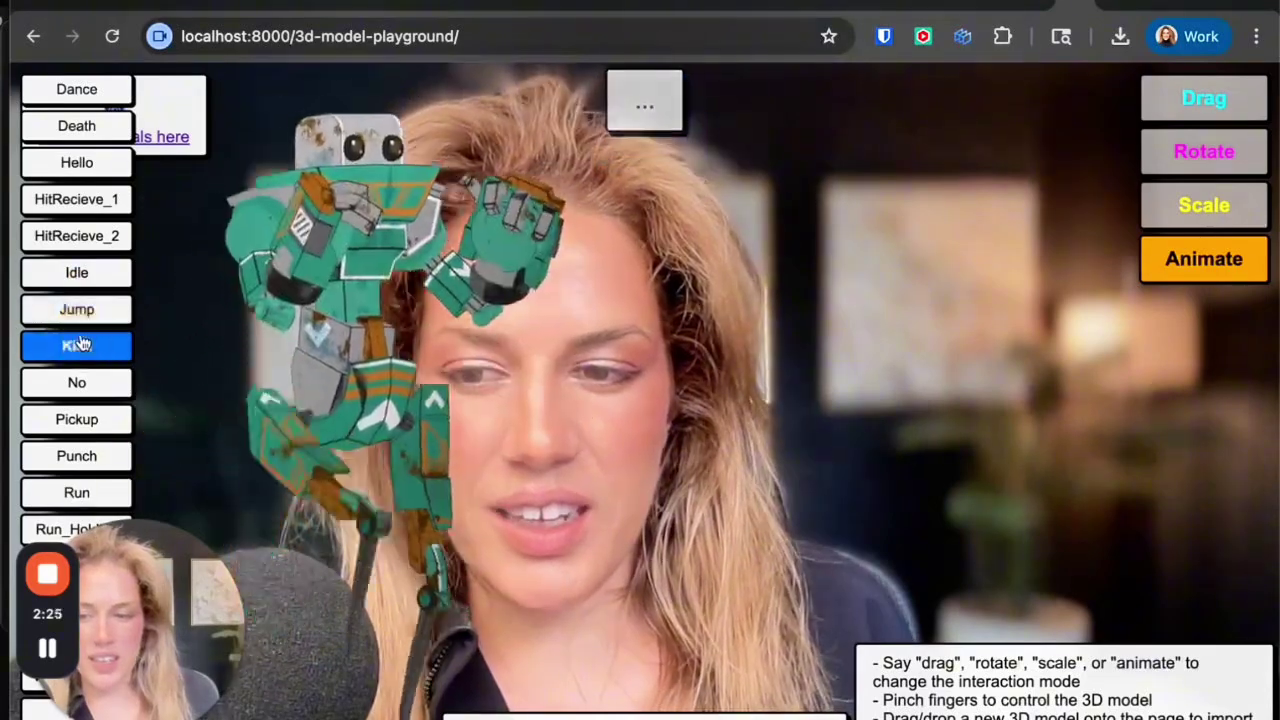
# Step: Play the robot's Punch animation in the 3D model playground
pyautogui.click(104, 454)
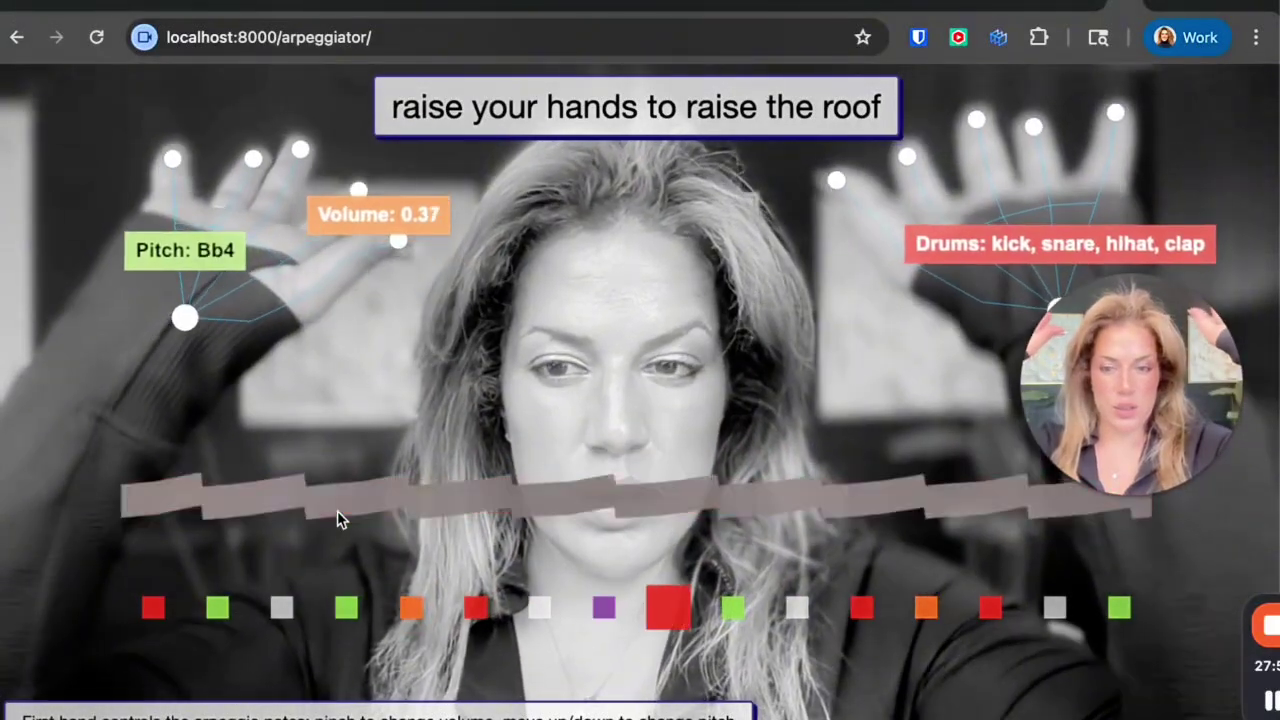
# Step: Lower the sound volume while the arpeggiator demo runs, and return to the project directory listing
pyautogui.press('XF86AudioLowerVolume')
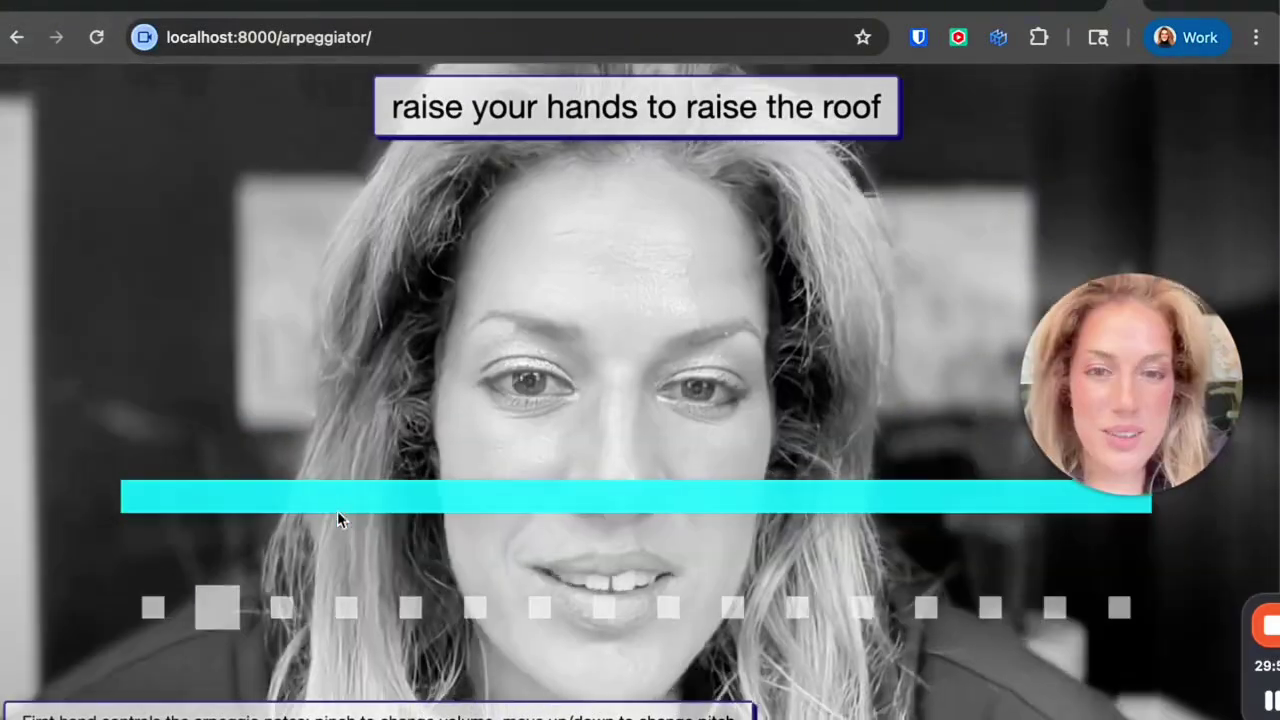
pyautogui.hotkey('alt', 'Left')
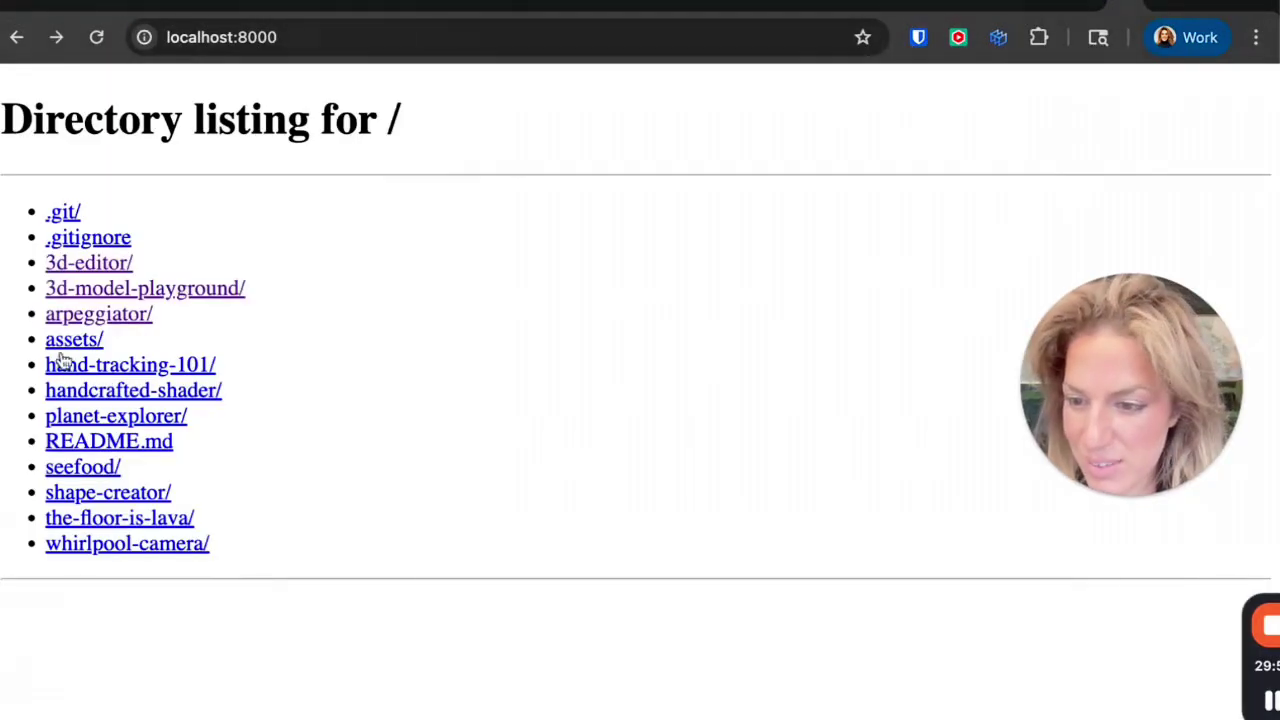
# Step: Open the hand-tracking-101 demo from the directory listing, followed by the planet-explorer demo
pyautogui.click(68, 367)
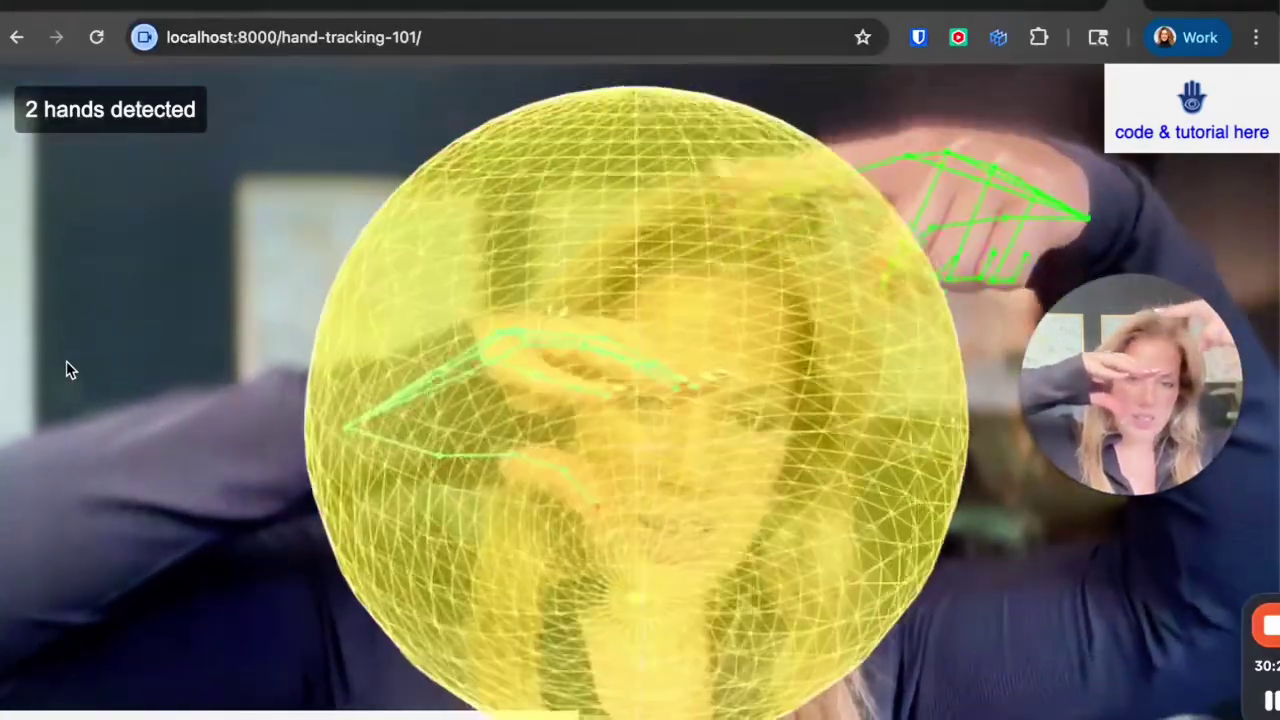
pyautogui.click(74, 418)
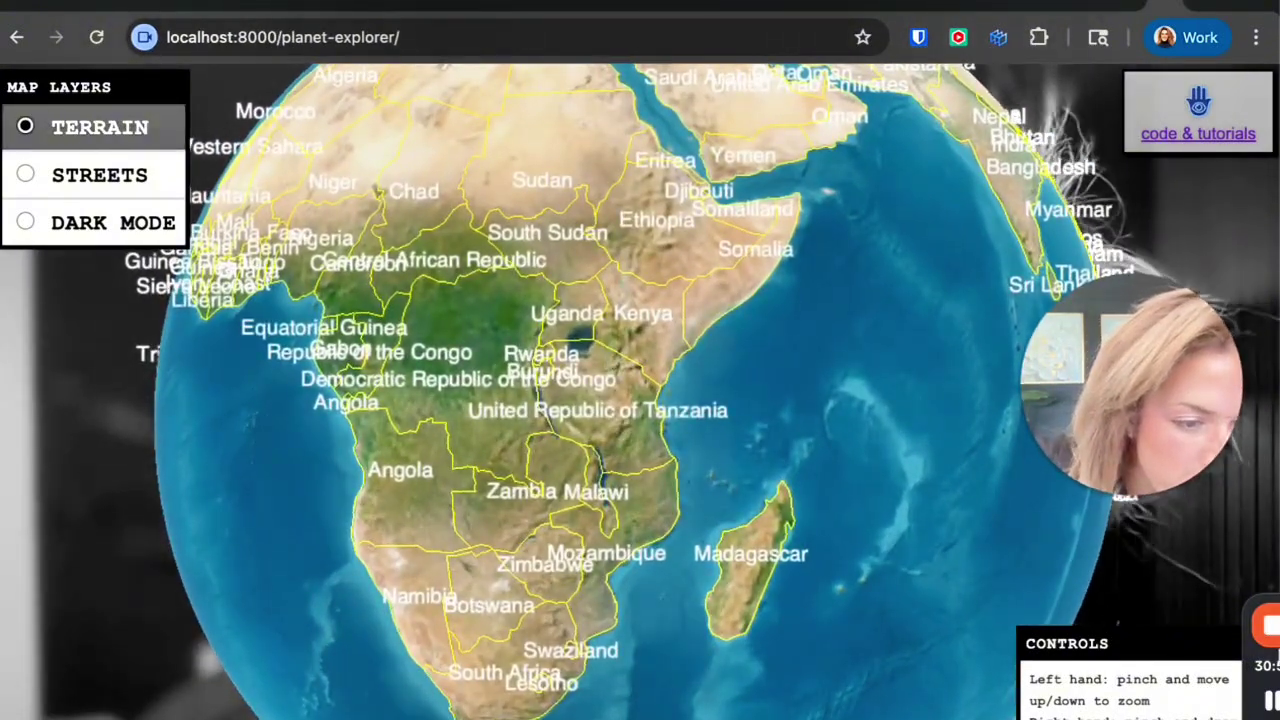
pyautogui.moveTo(1229, 533); pyautogui.dragTo(1209, 398)
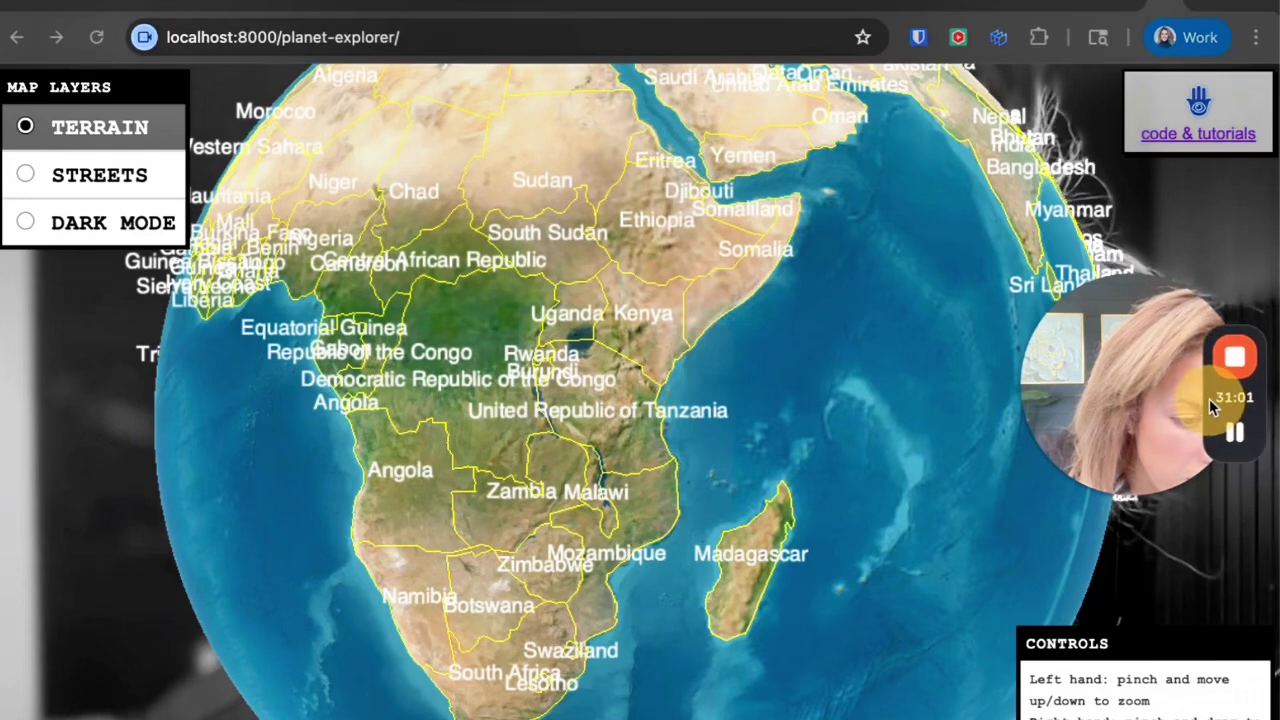